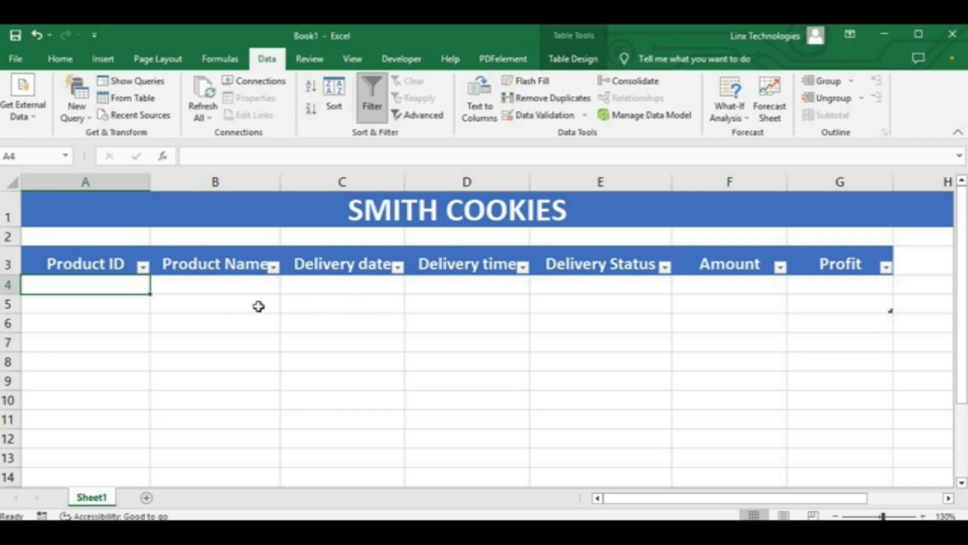
pyautogui.click(60, 59)
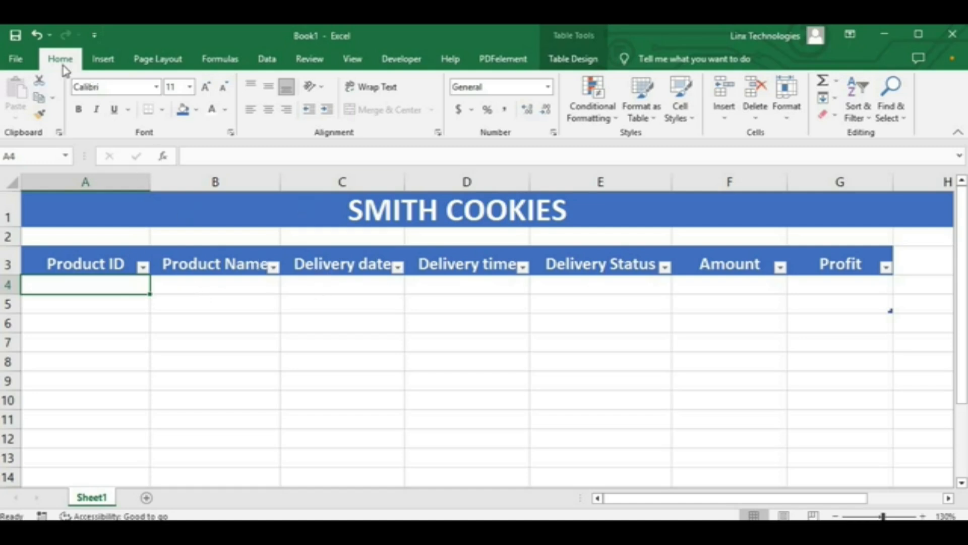
pyautogui.click(270, 63)
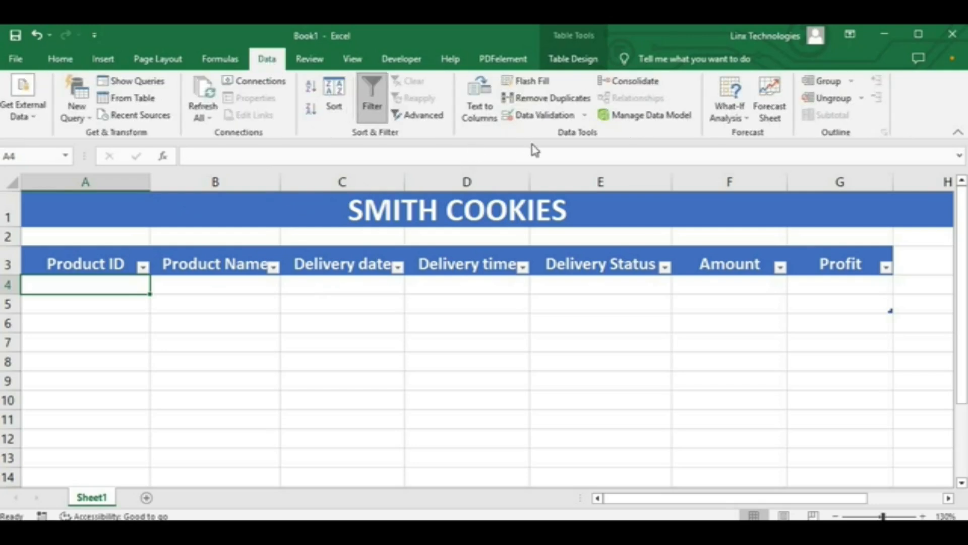
pyautogui.click(521, 121)
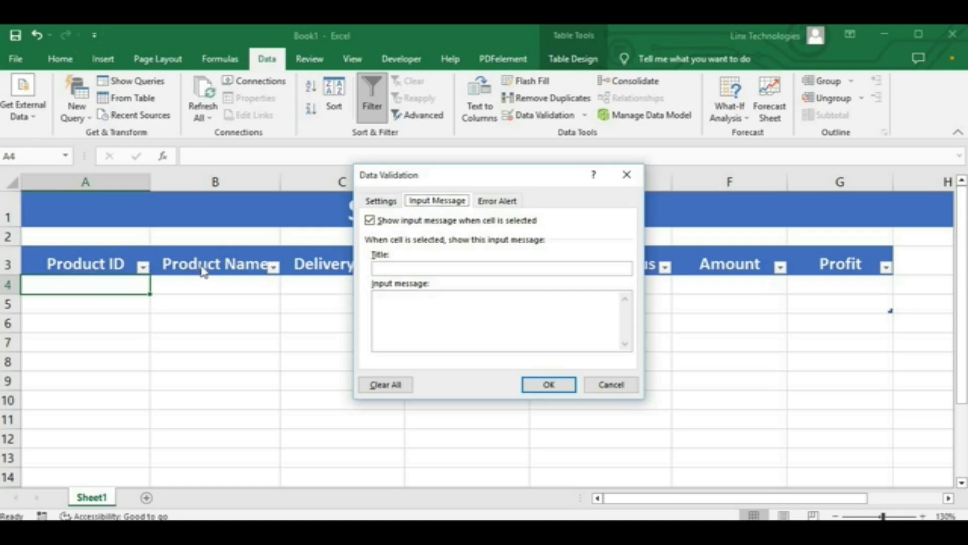
pyautogui.click(627, 175)
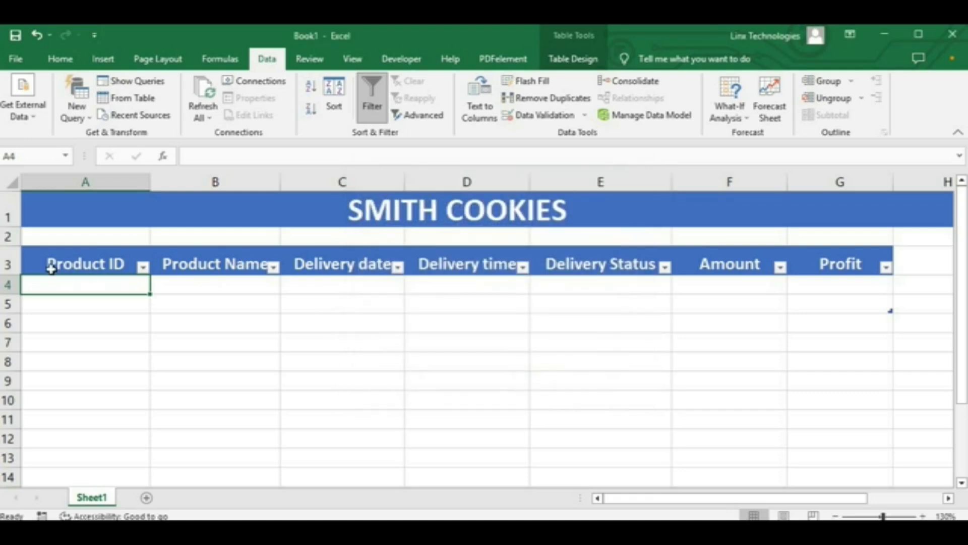
# Step: Add data validation to the Product ID column's cells allowing only whole numbers between 100 and 200
pyautogui.click(96, 245)
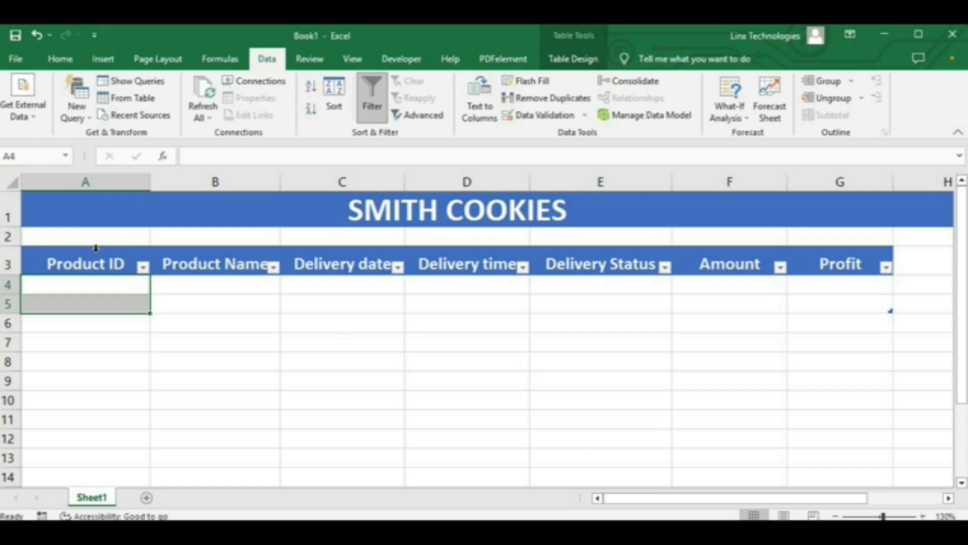
pyautogui.click(524, 120)
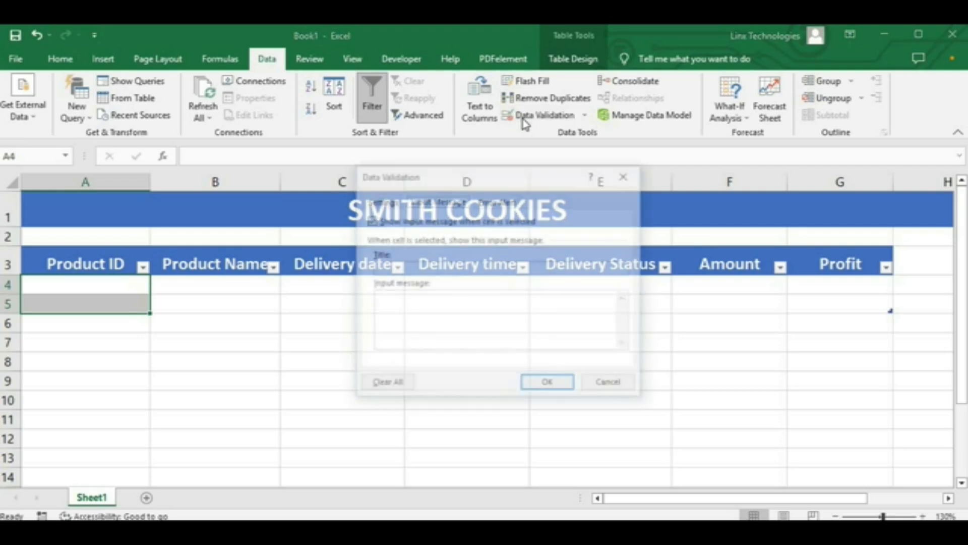
pyautogui.click(383, 202)
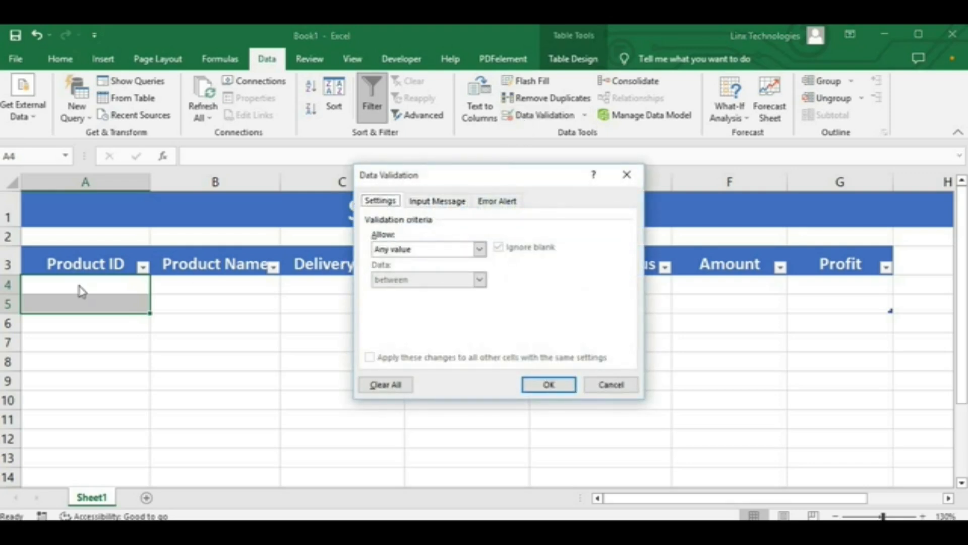
pyautogui.click(480, 250)
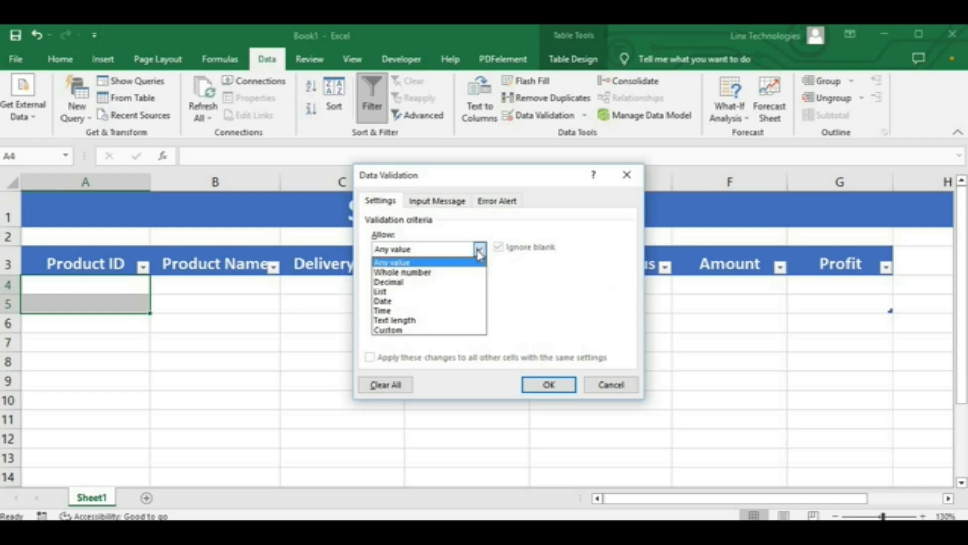
pyautogui.click(427, 273)
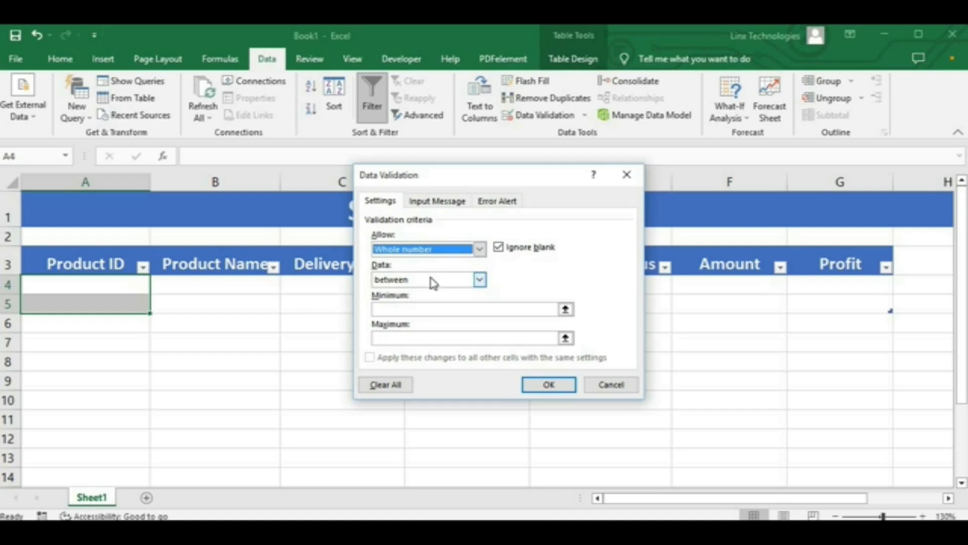
pyautogui.click(401, 310)
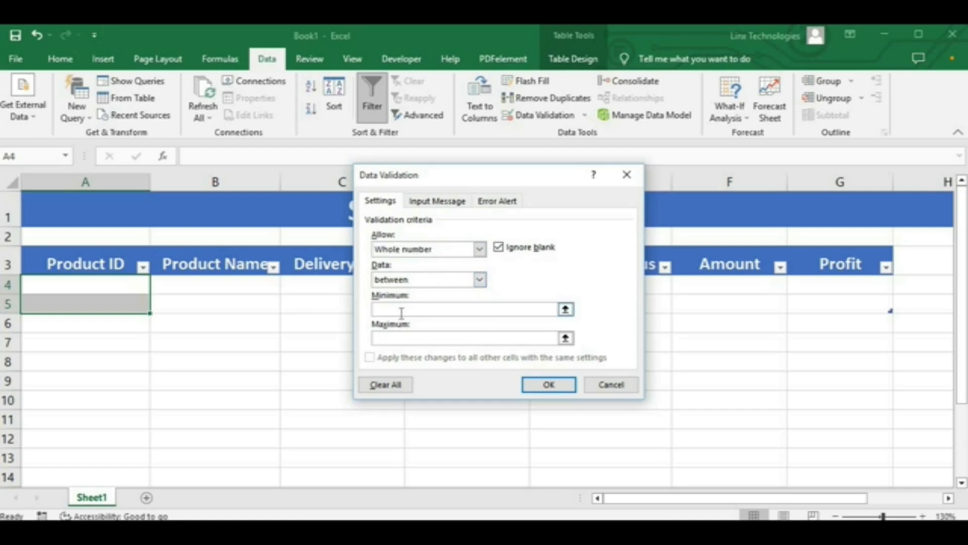
pyautogui.write('100')
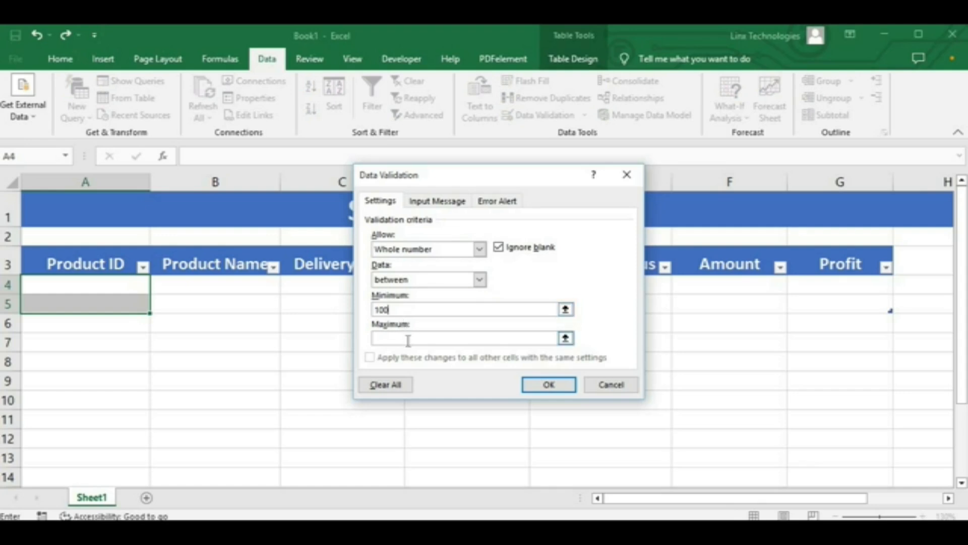
pyautogui.click(409, 339)
pyautogui.write('200')
pyautogui.click(549, 384)
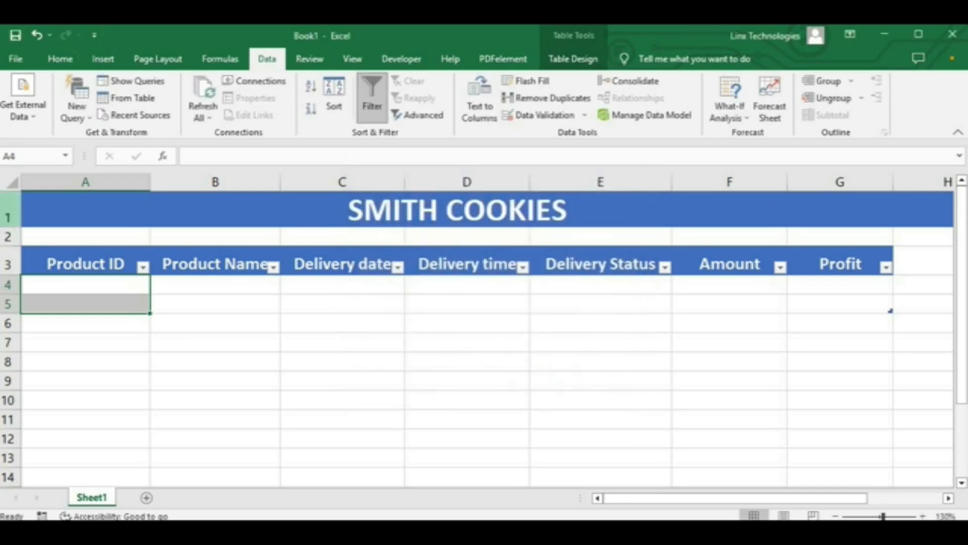
# Step: Test the validation in cell A4 by trying 12 and entering 100 as the Product ID
pyautogui.click(110, 280)
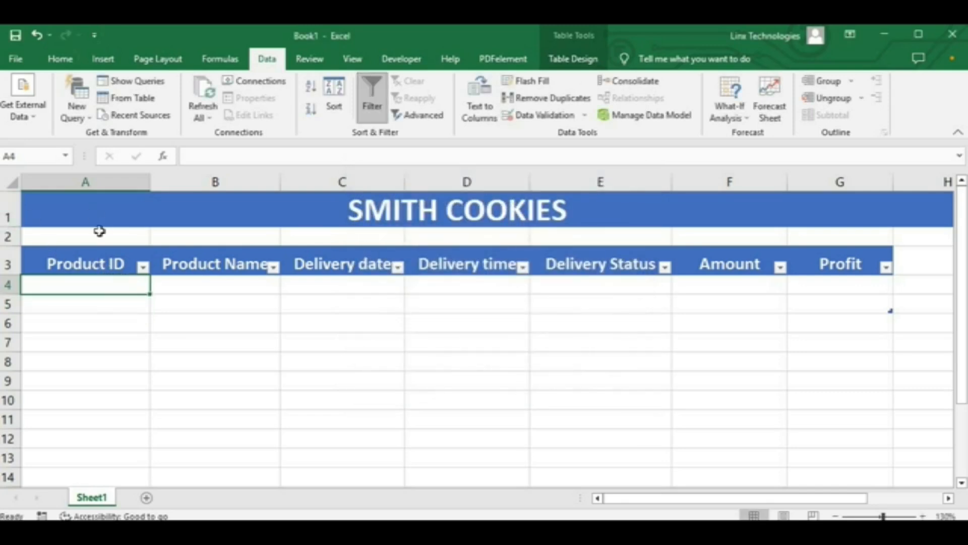
pyautogui.click(119, 309)
pyautogui.click(123, 288)
pyautogui.click(125, 328)
pyautogui.click(111, 284)
pyautogui.write('12')
pyautogui.press('Return')
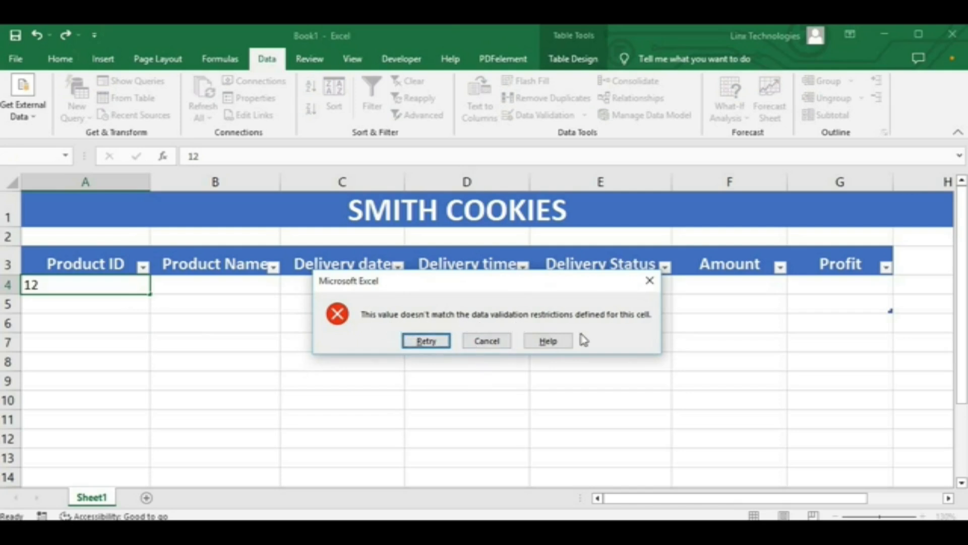
pyautogui.click(650, 281)
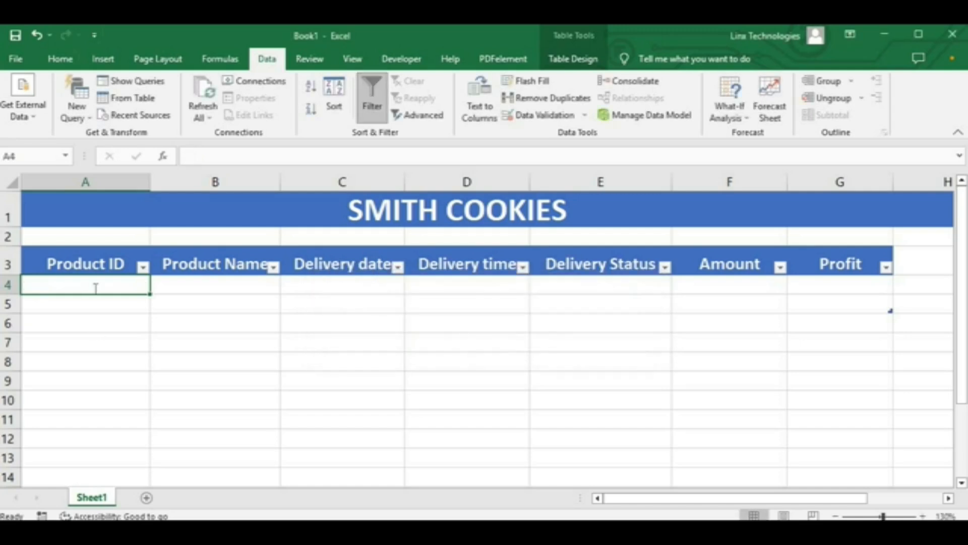
pyautogui.write('100')
pyautogui.press('Return')
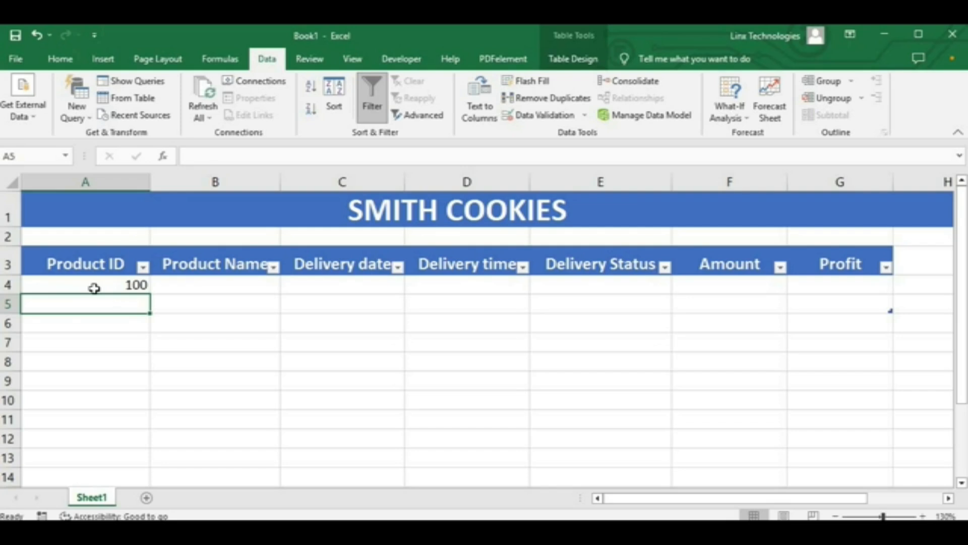
# Step: Try to replace the Product ID in cell A4 with 12, and clear the cell
pyautogui.click(94, 287)
pyautogui.press('BackSpace')
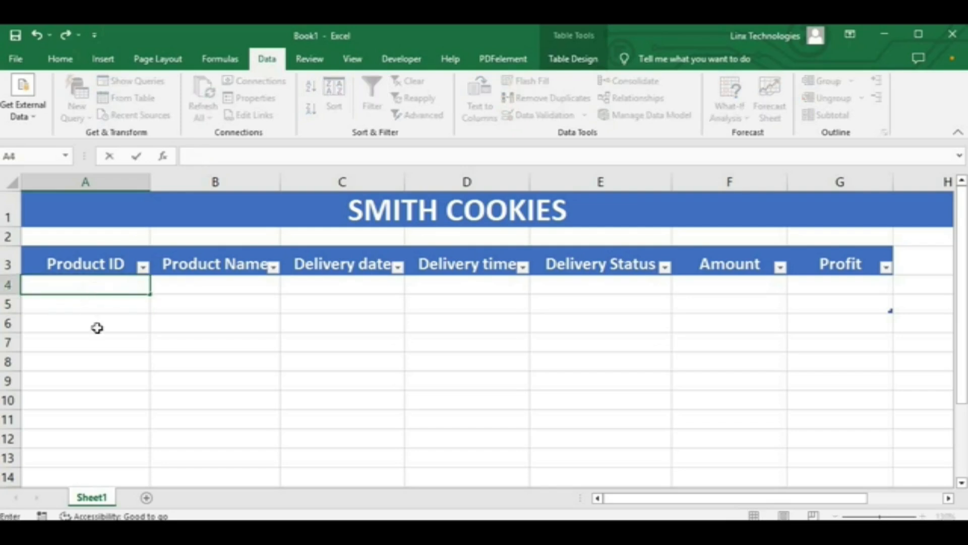
pyautogui.write('12')
pyautogui.press('Return')
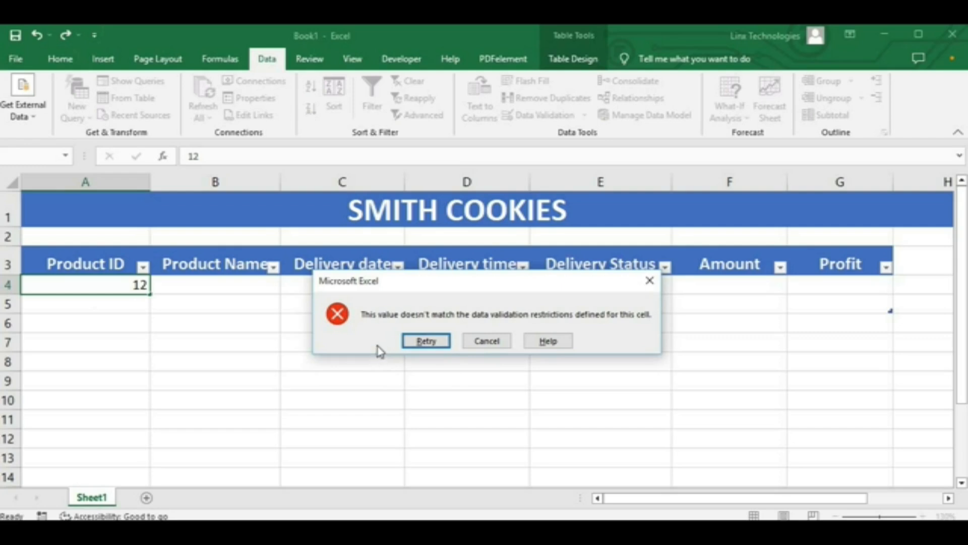
pyautogui.click(649, 281)
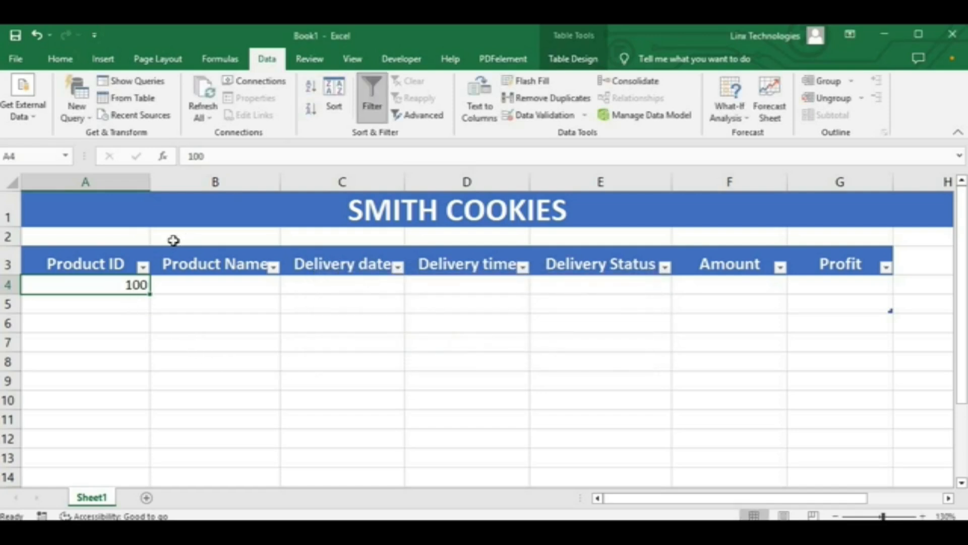
pyautogui.press('BackSpace')
pyautogui.moveTo(133, 338); pyautogui.dragTo(125, 322)
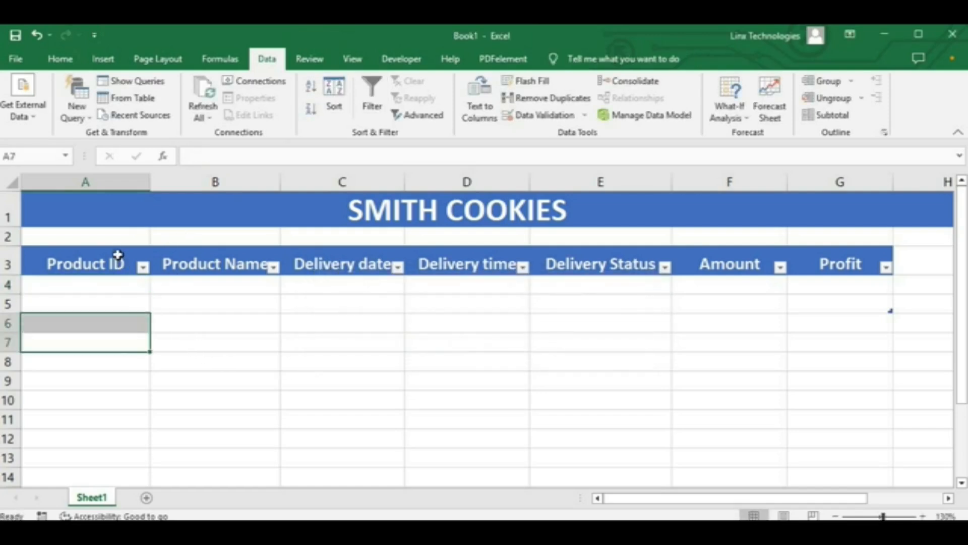
# Step: Add a validation input message titled "Product ID" with the text "Enter a valid Product ID" to the Product ID column's cells
pyautogui.click(116, 246)
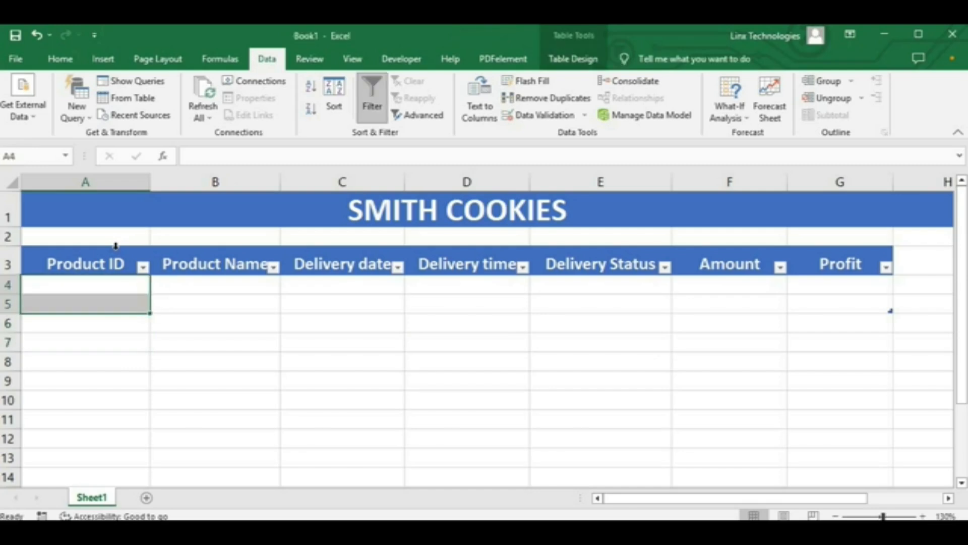
pyautogui.click(520, 121)
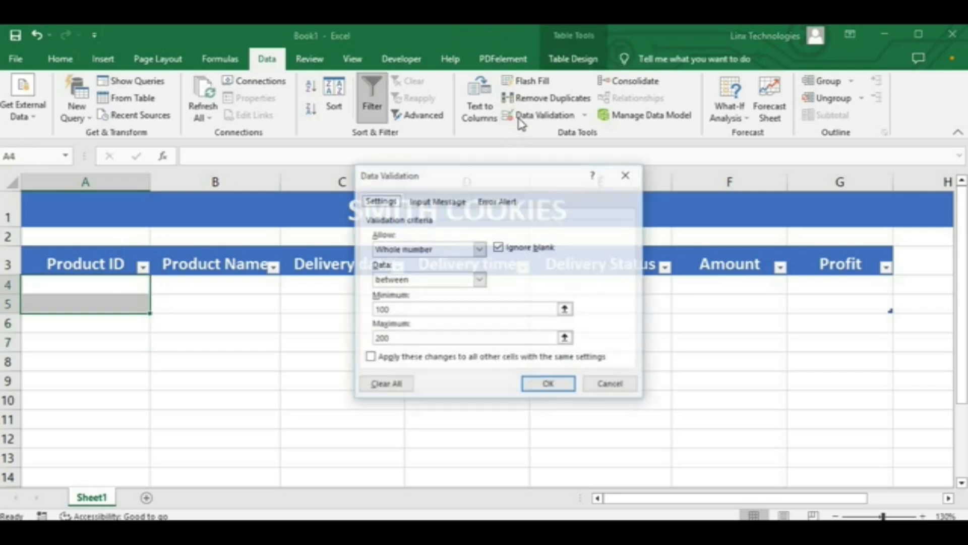
pyautogui.click(438, 201)
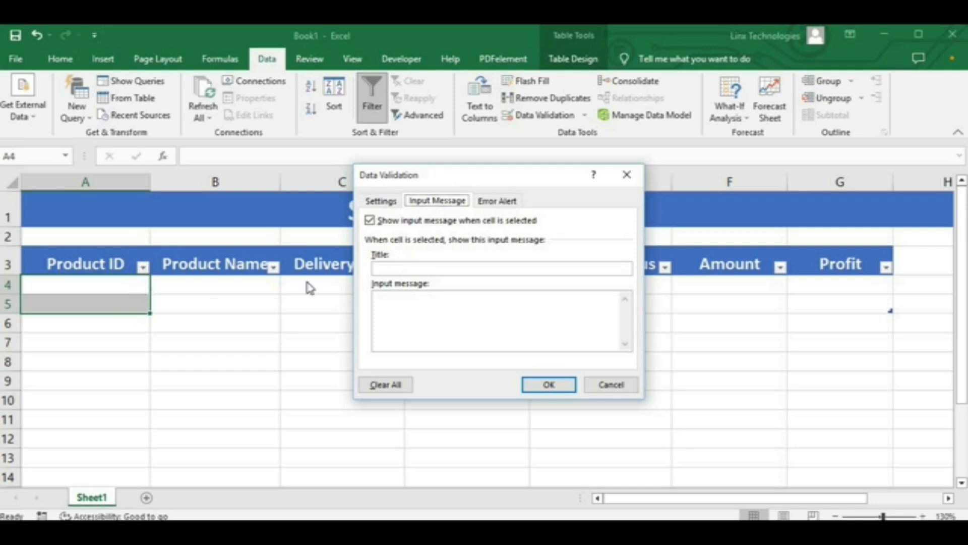
pyautogui.click(463, 271)
pyautogui.write('Pr')
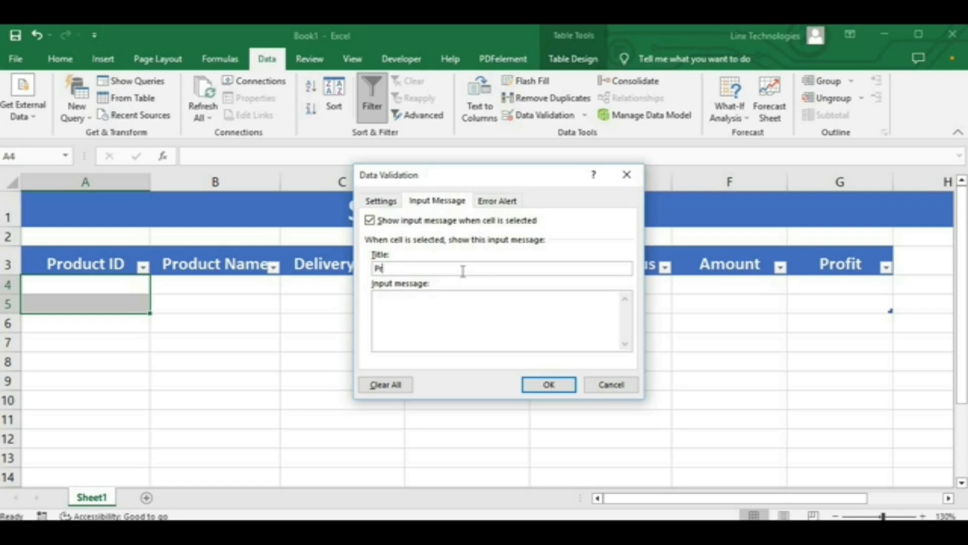
pyautogui.write('oduct')
pyautogui.click(399, 301)
pyautogui.write('Enter a valid Pro')
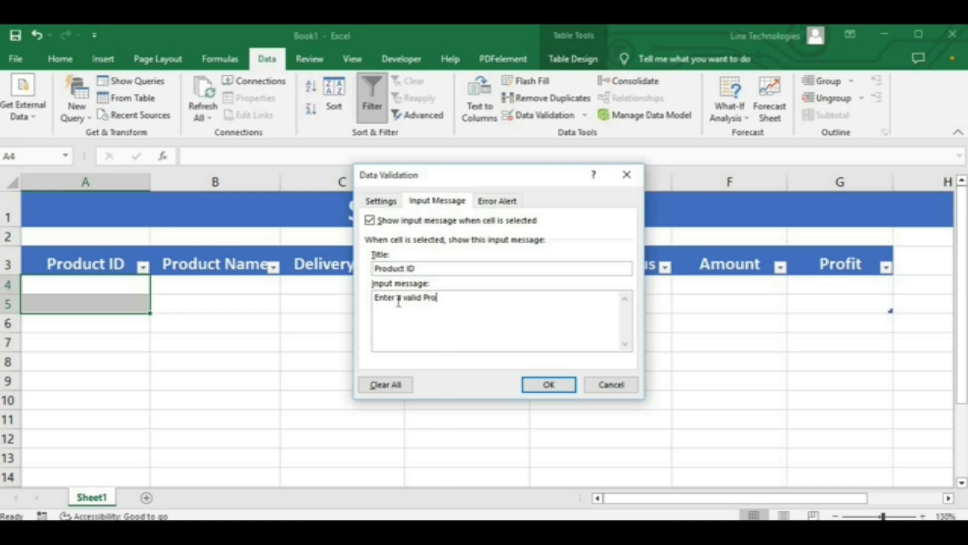
pyautogui.write('duct ID')
pyautogui.click(549, 387)
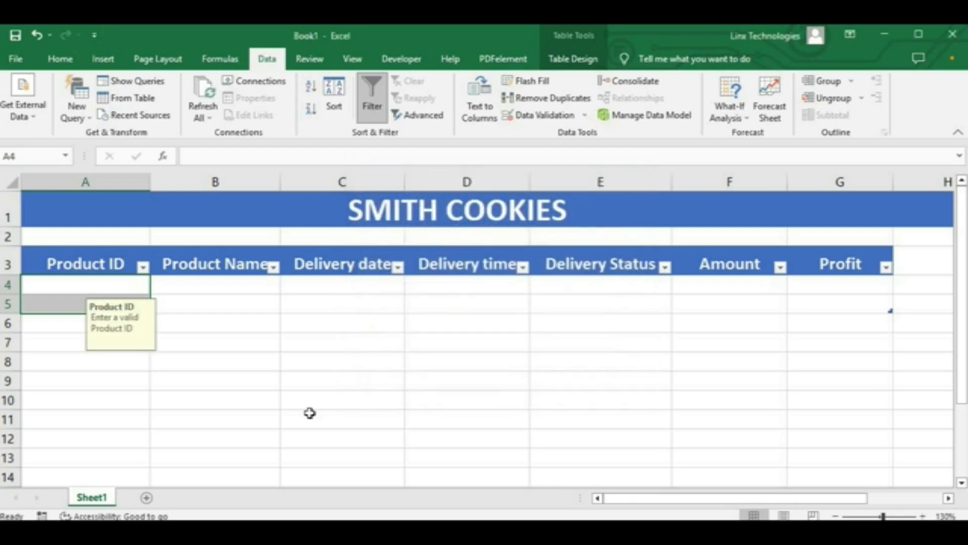
# Step: Check the input message on the Product ID cells by selecting them and a cell elsewhere
pyautogui.click(181, 408)
pyautogui.click(98, 285)
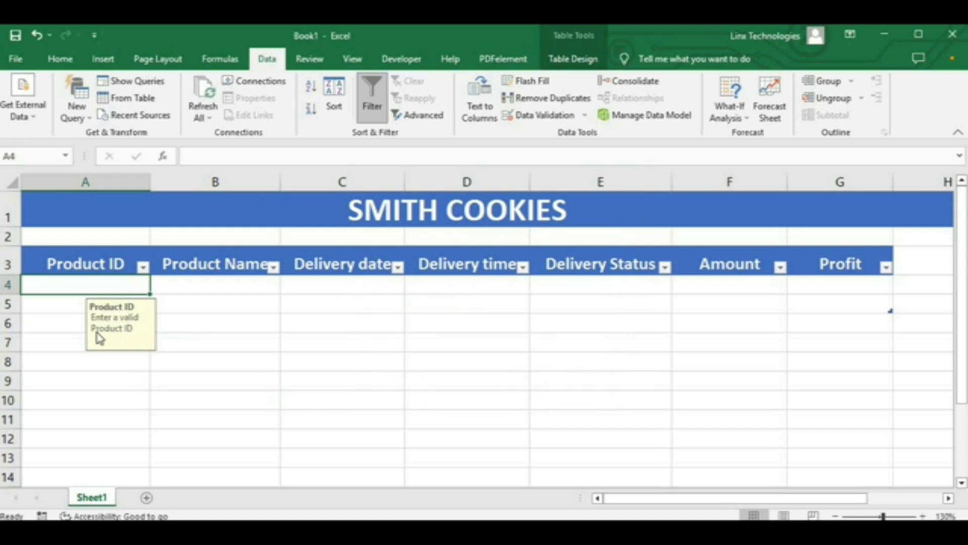
pyautogui.click(212, 385)
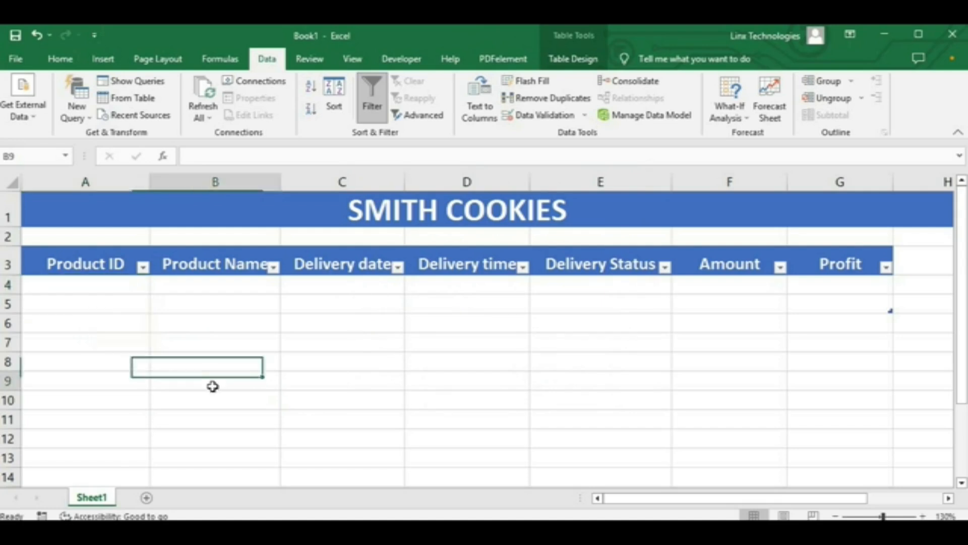
pyautogui.click(128, 297)
pyautogui.click(126, 283)
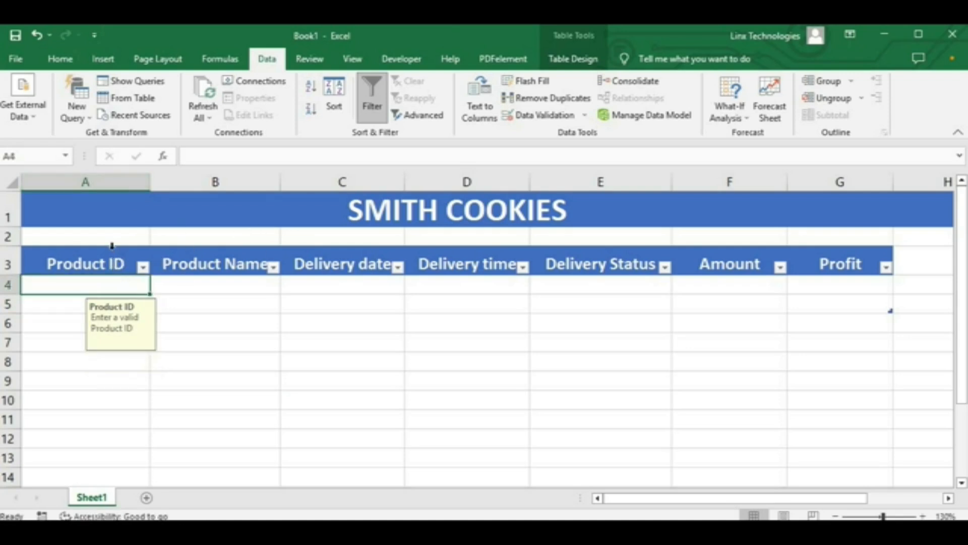
# Step: Give the validation error alert for Product ID cells A4:A5 the title "Invalid Data"
pyautogui.hotkey('shift', 'Down')
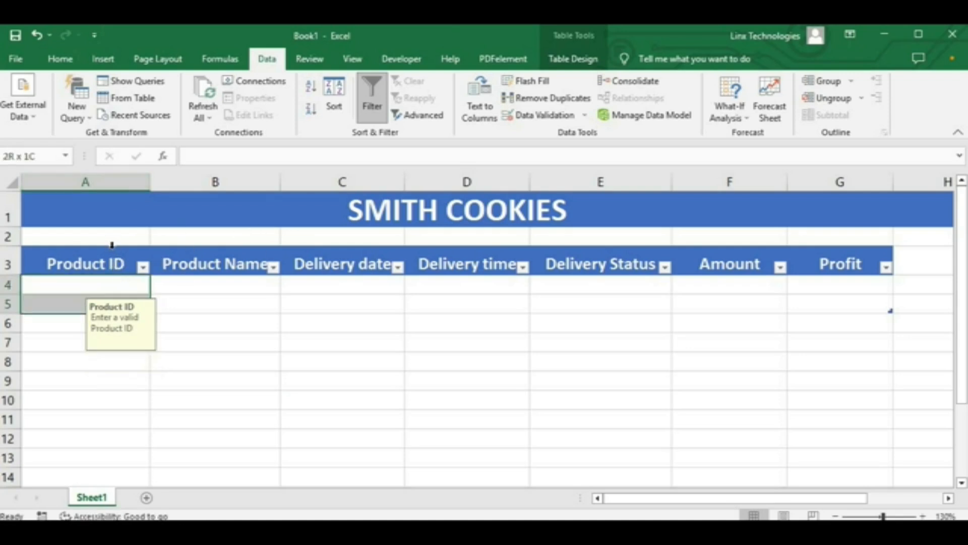
pyautogui.click(549, 115)
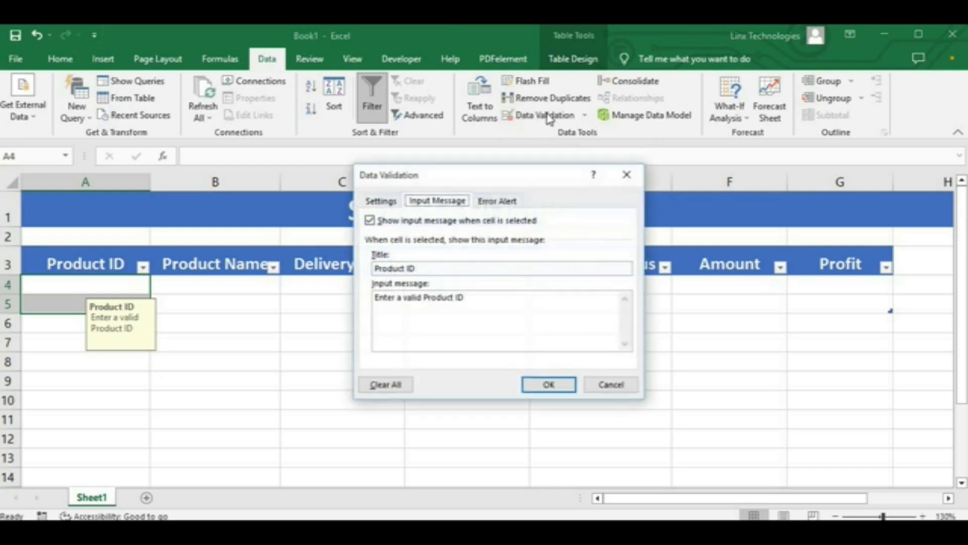
pyautogui.click(503, 202)
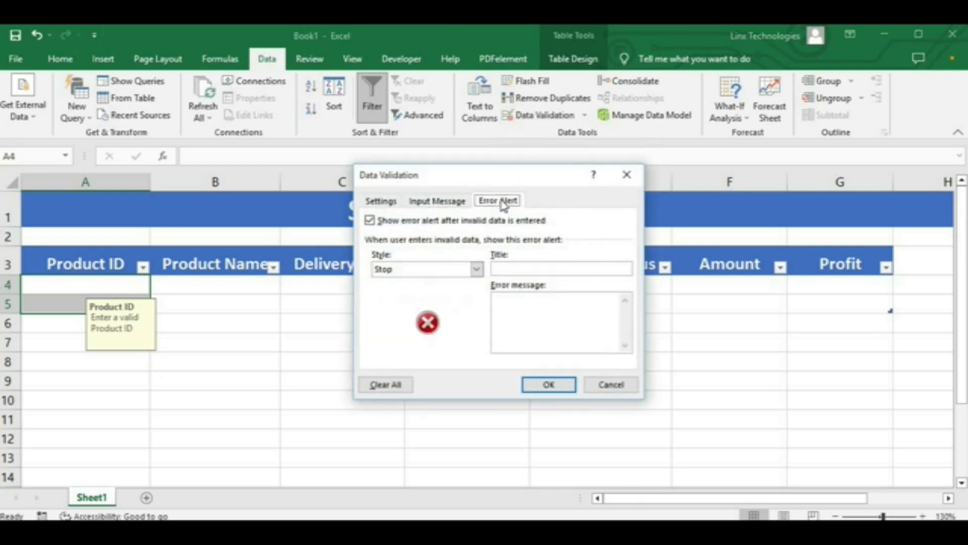
pyautogui.click(513, 271)
pyautogui.write('Invali')
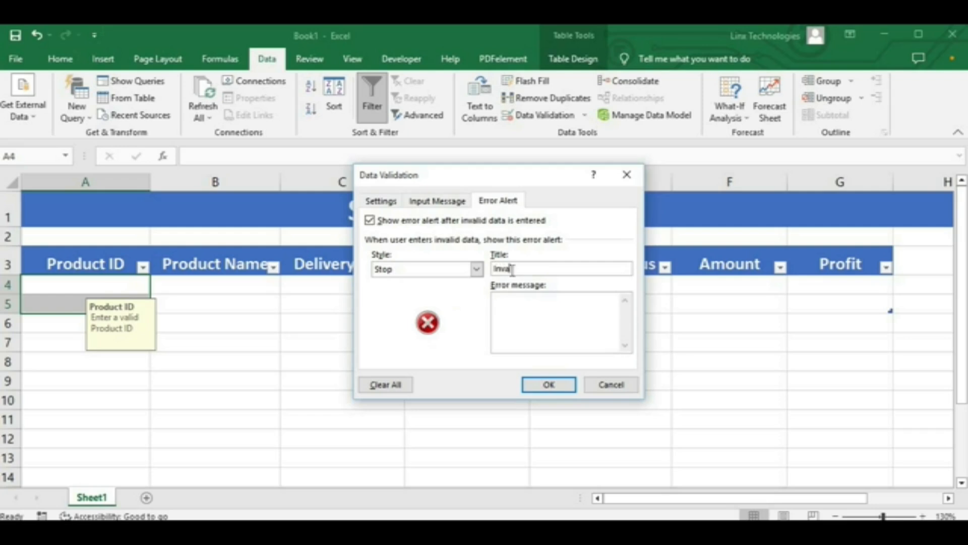
pyautogui.write('d')
pyautogui.write(' Da')
pyautogui.write('ta')
# Step: Set the alert's error message to "Enter an ID between 100 - 200" and apply the validation settings
pyautogui.write('E')
pyautogui.write('nter ')
pyautogui.write('a')
pyautogui.press('BackSpace')
pyautogui.write('an ID betwee')
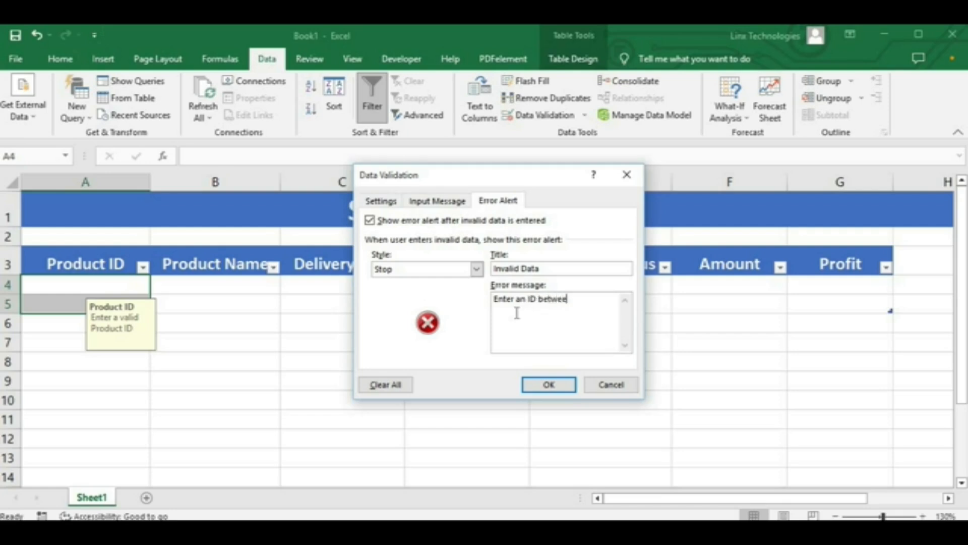
pyautogui.write('n 100 a')
pyautogui.press('BackSpace')
pyautogui.write('- 200')
pyautogui.click(548, 384)
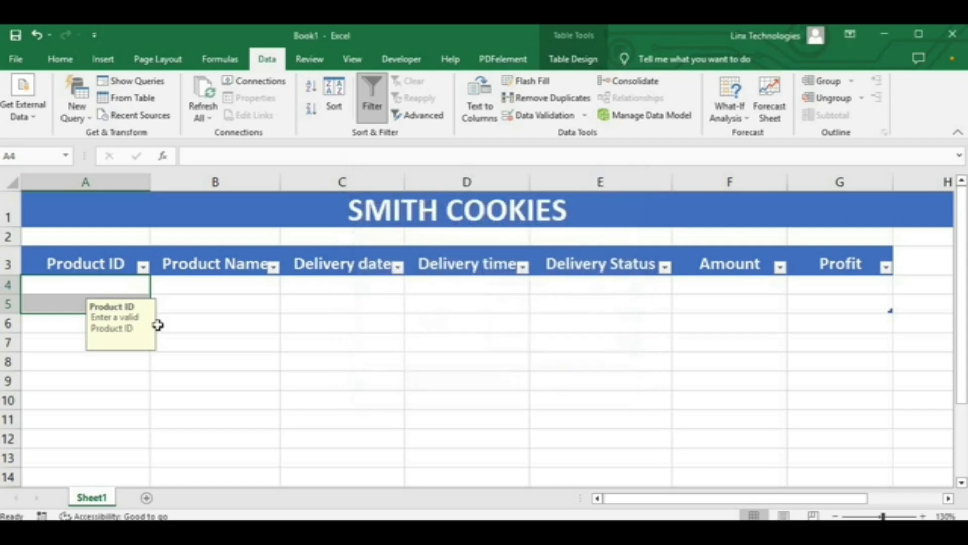
# Step: Test the Product ID validation by entering 12 in cell A4, and choose to retry the entry
pyautogui.click(132, 286)
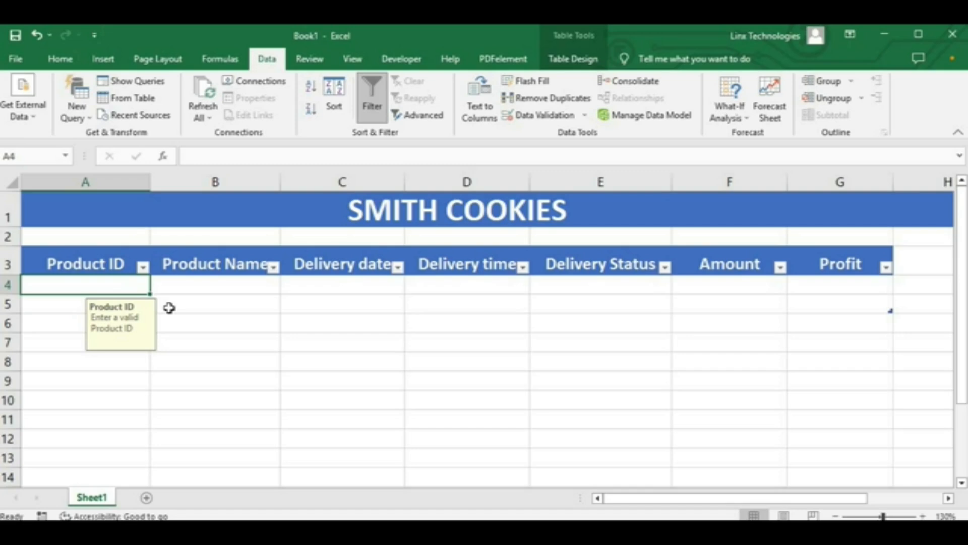
pyautogui.write('12')
pyautogui.press('Return')
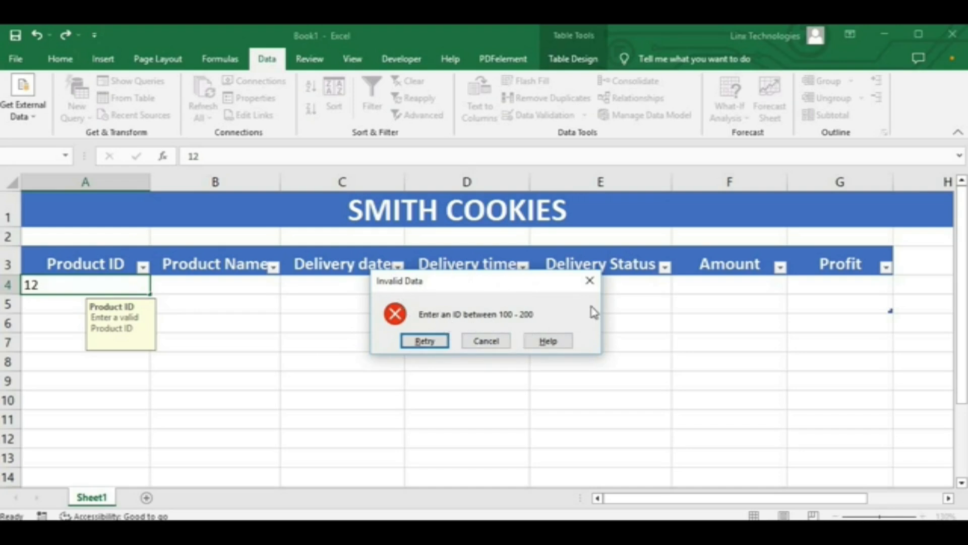
pyautogui.click(426, 341)
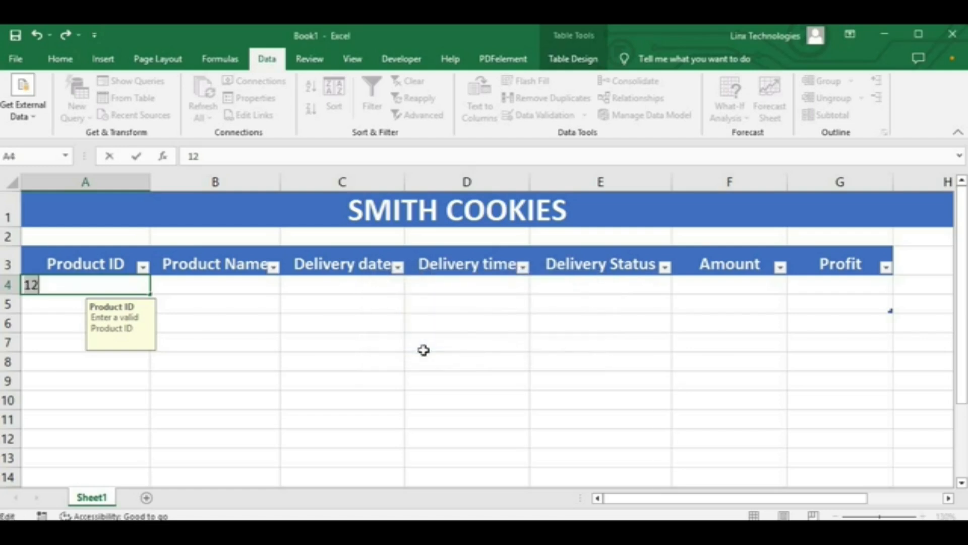
# Step: Replace the entry in cell A4 with the Product ID 100
pyautogui.press('BackSpace')
pyautogui.write('100')
pyautogui.press('Return')
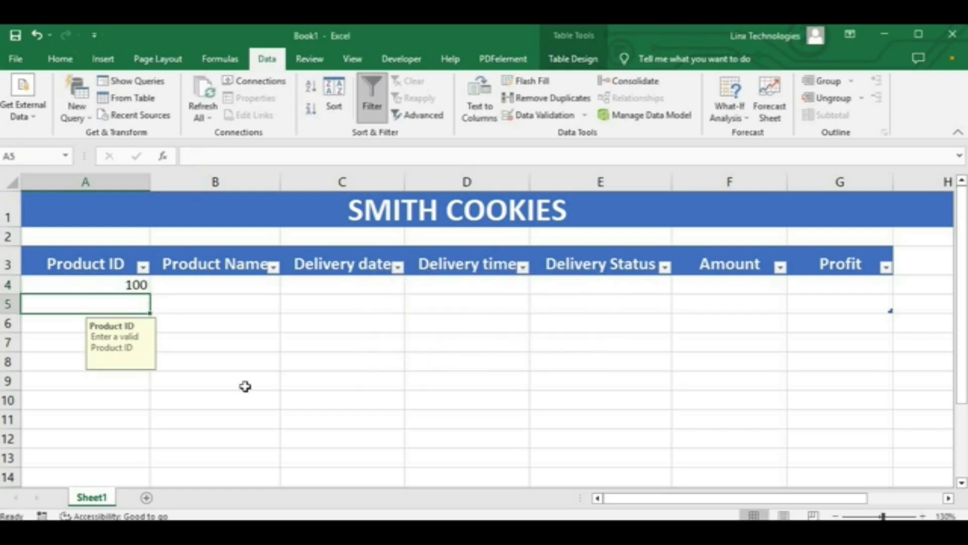
pyautogui.click(245, 386)
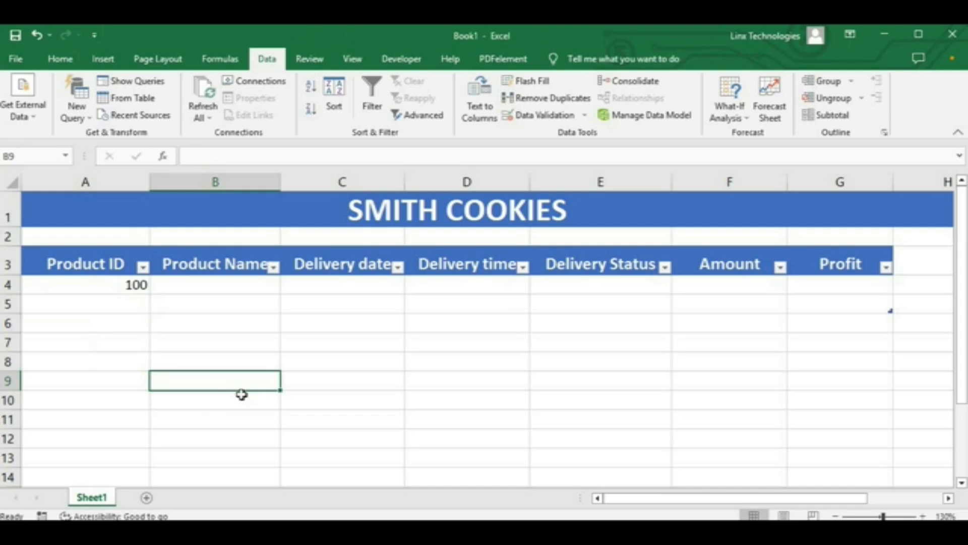
# Step: Restrict the Product Name cells B4:B5 with data validation to a text length between 1 and 15
pyautogui.click(193, 283)
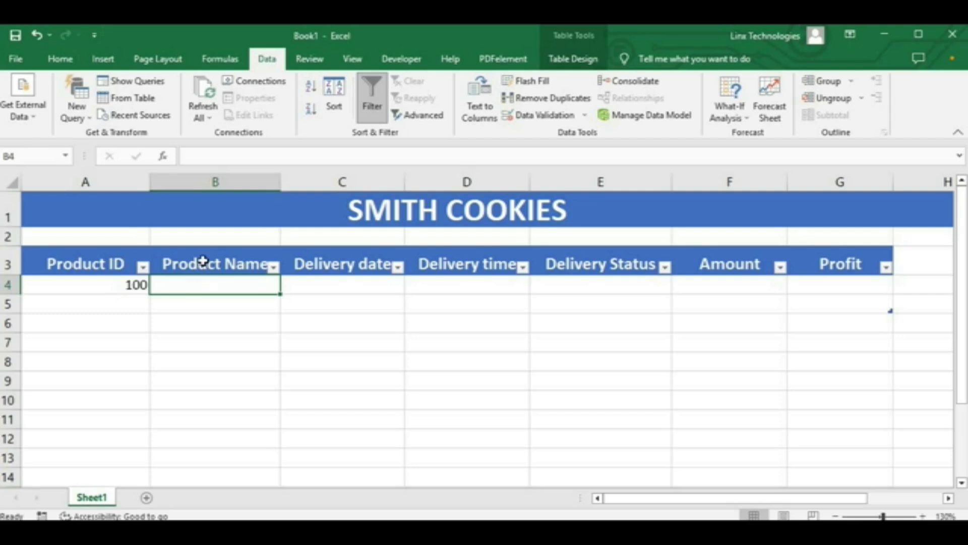
pyautogui.hotkey('shift', 'Down')
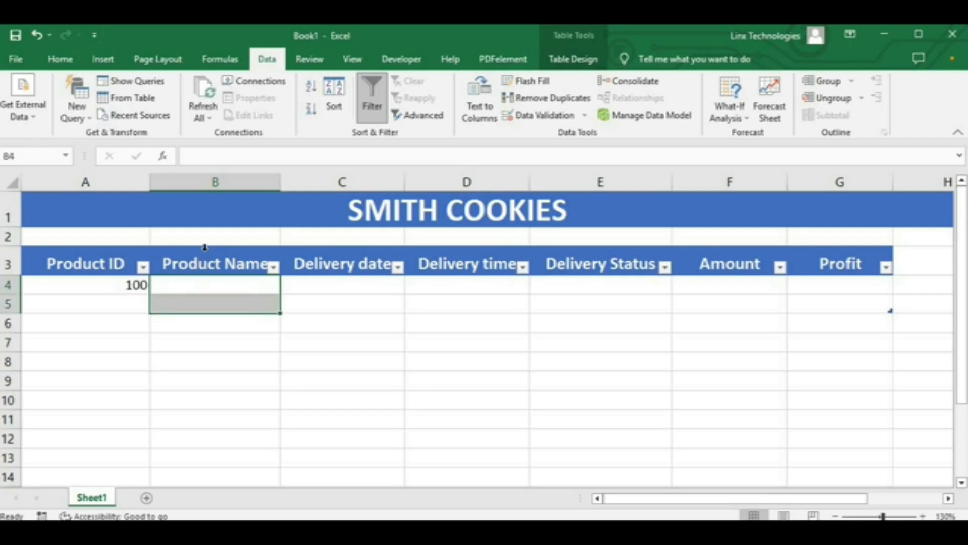
pyautogui.click(521, 120)
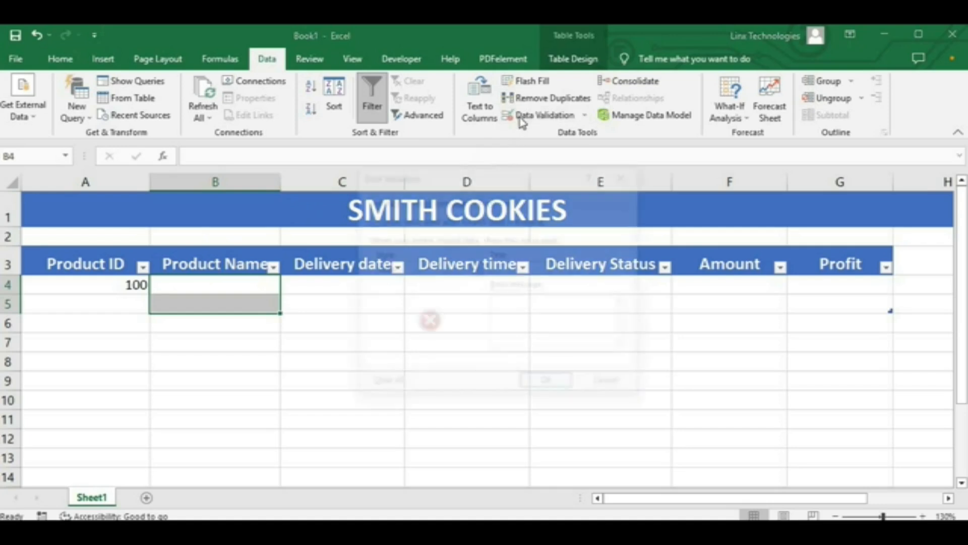
pyautogui.click(393, 202)
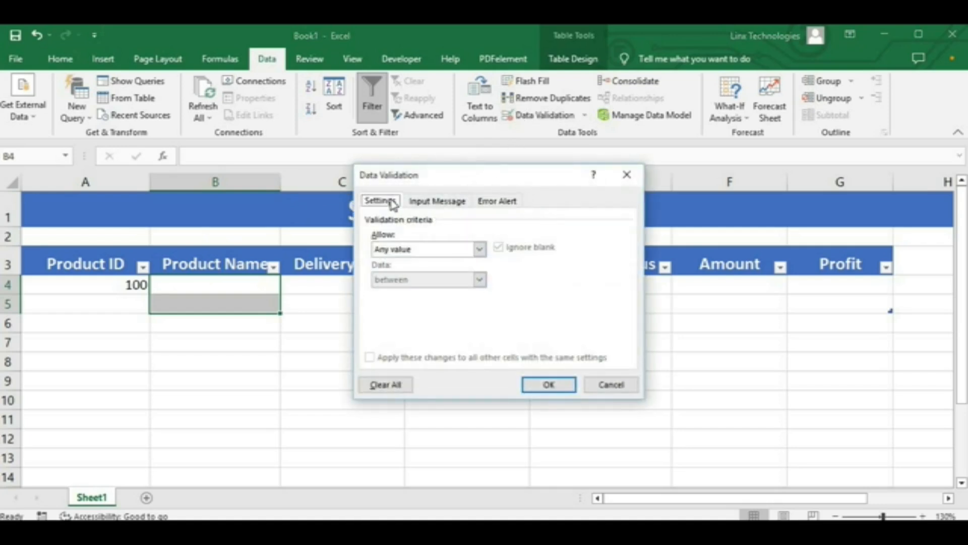
pyautogui.click(479, 248)
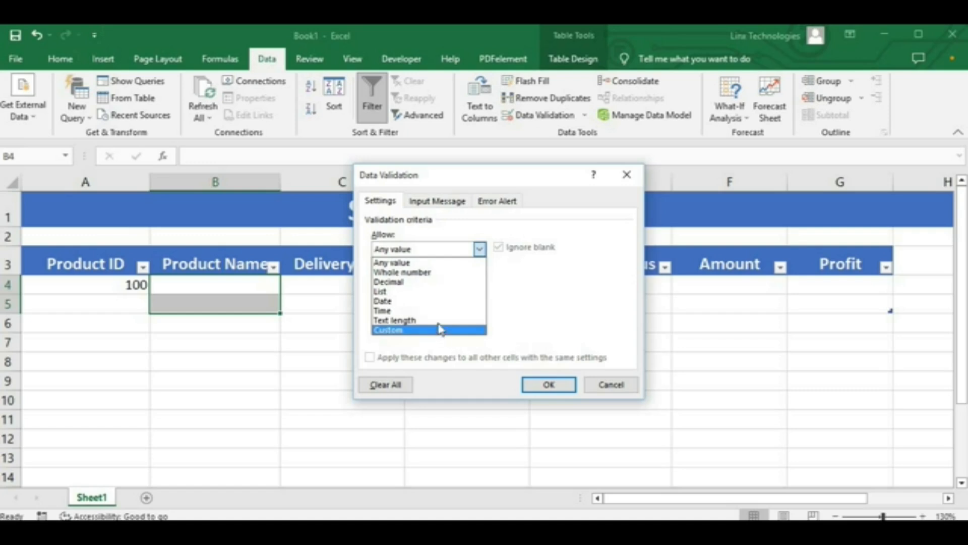
pyautogui.click(438, 322)
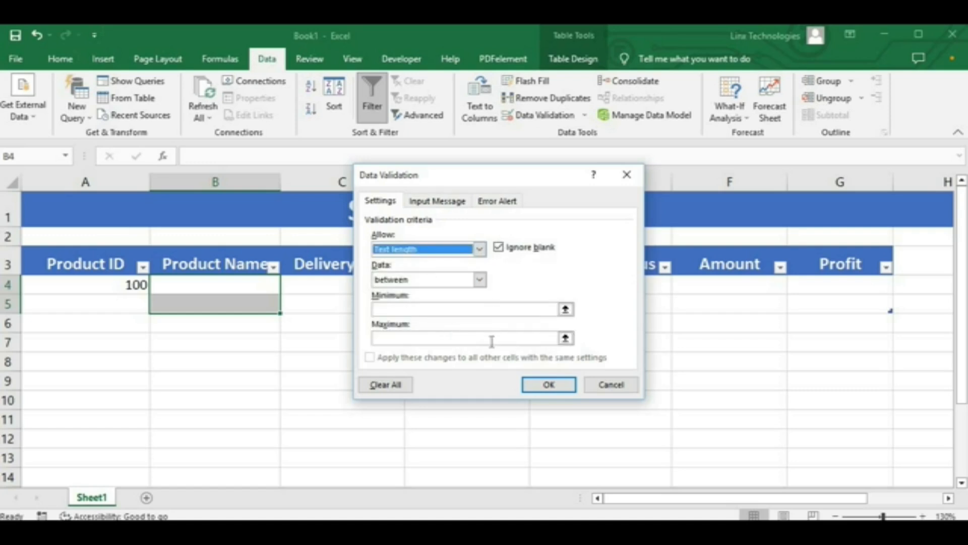
pyautogui.click(428, 310)
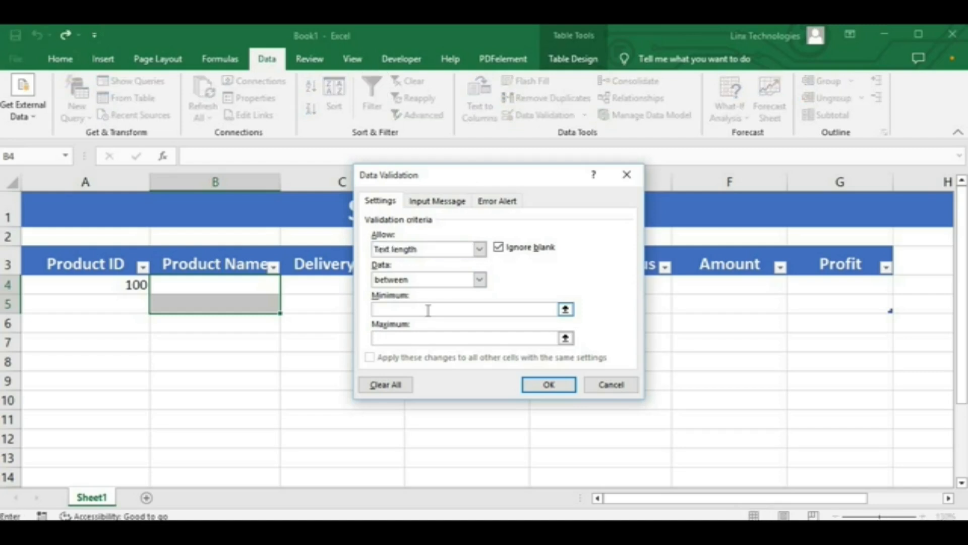
pyautogui.write('1')
pyautogui.click(430, 338)
pyautogui.write('15')
# Step: Add an input message titled "Product name" with the text "Enter a valid product name" to the Product Name cells' validation
pyautogui.click(442, 204)
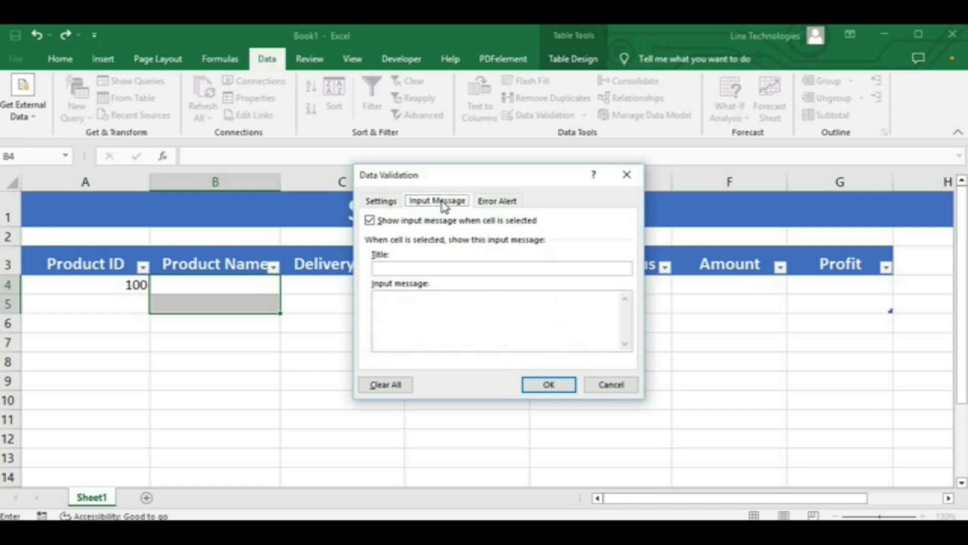
pyautogui.click(407, 263)
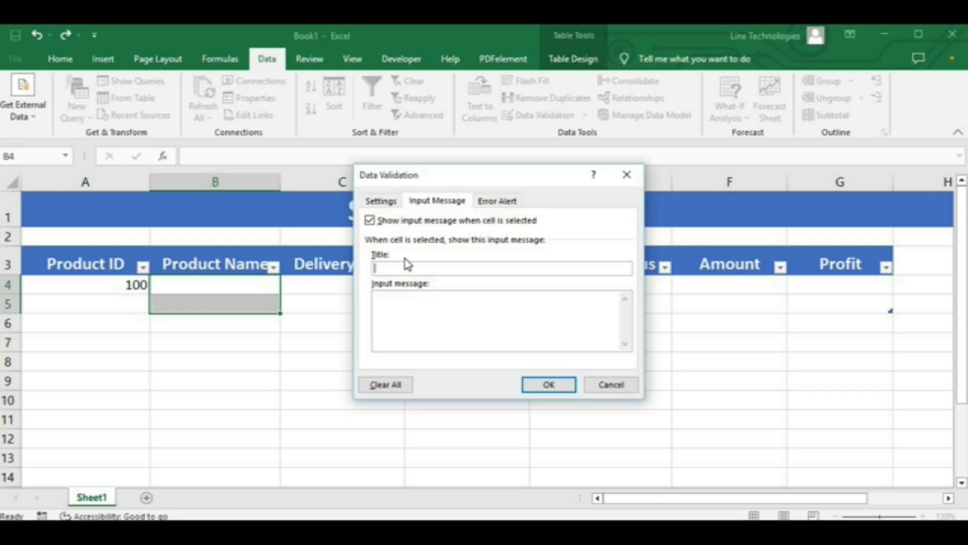
pyautogui.write('Product Name')
pyautogui.click(406, 298)
pyautogui.write('Enter a vali')
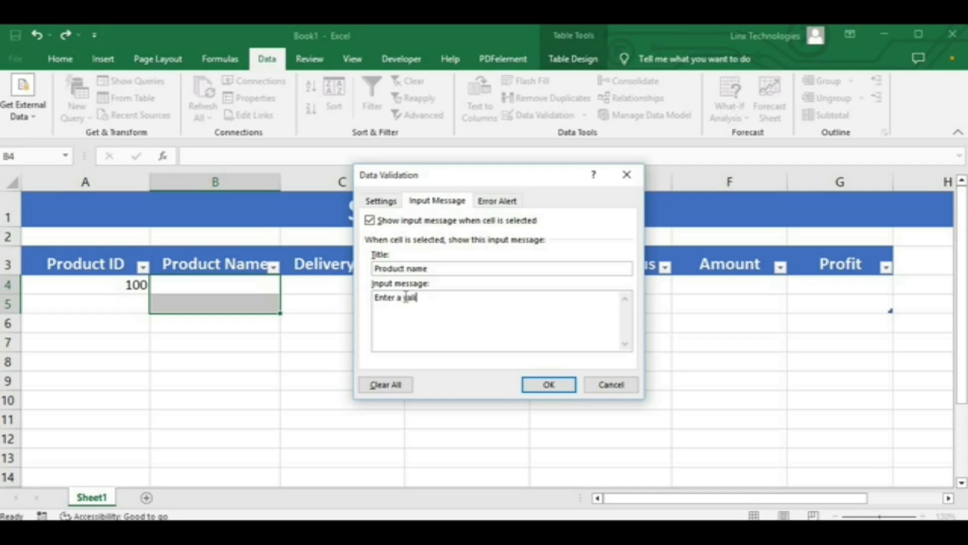
pyautogui.write('d product name')
# Step: Give the Product Name validation's error alert the title "Invalid Product Name"
pyautogui.click(510, 201)
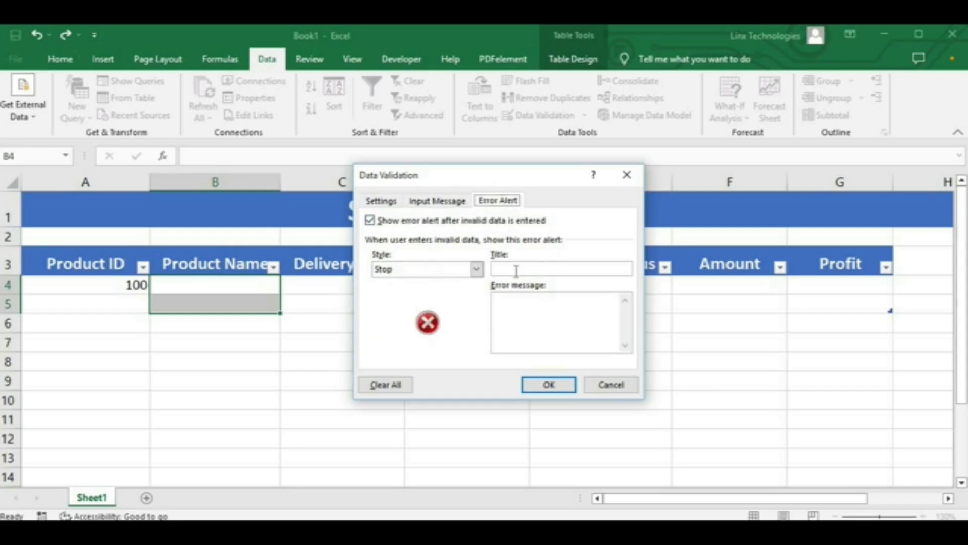
pyautogui.click(531, 269)
pyautogui.write('Invalid Product N')
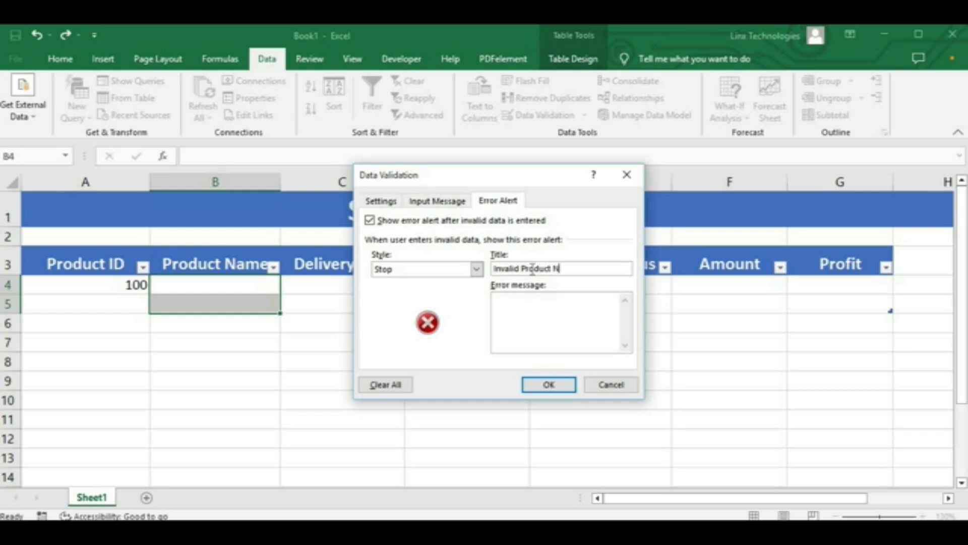
pyautogui.write('ame')
# Step: Set the alert's error message to "The product name entered i more than 15 characters." and apply the validation settings
pyautogui.click(531, 305)
pyautogui.write('yYour')
pyautogui.press('BackSpace')
pyautogui.press('BackSpace')
pyautogui.press('BackSpace')
pyautogui.press('BackSpace')
pyautogui.press('BackSpace')
pyautogui.write('The product ')
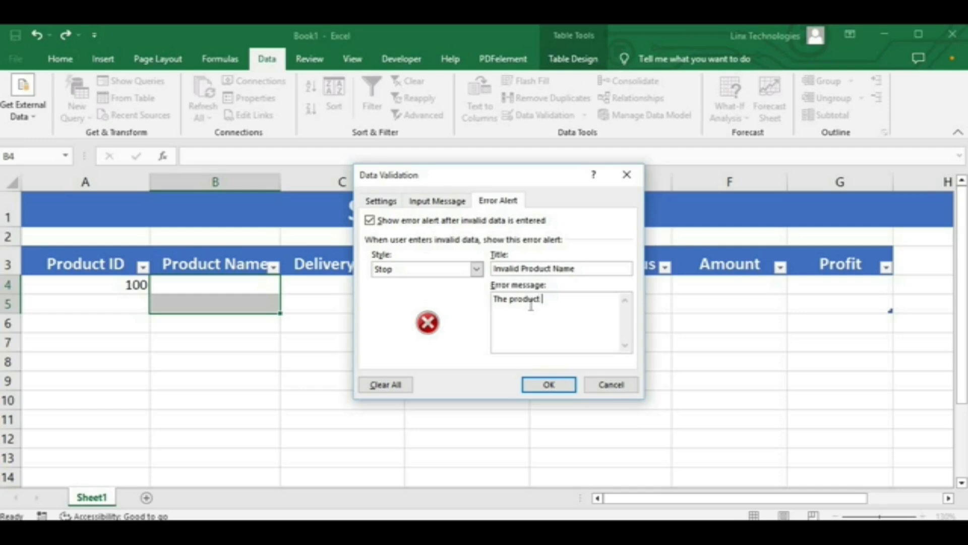
pyautogui.write('name entere')
pyautogui.press('BackSpace')
pyautogui.write('d i mored')
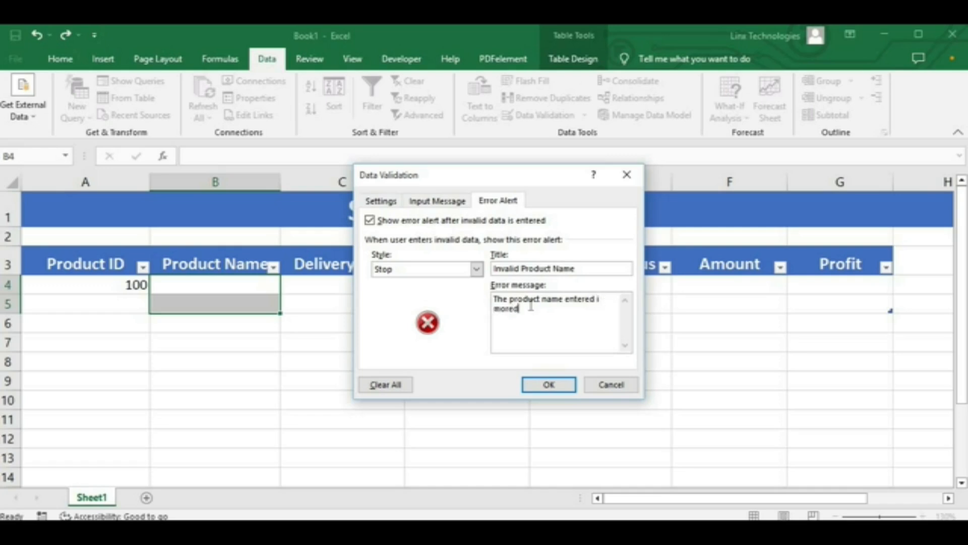
pyautogui.press('BackSpace')
pyautogui.write('than 15 character')
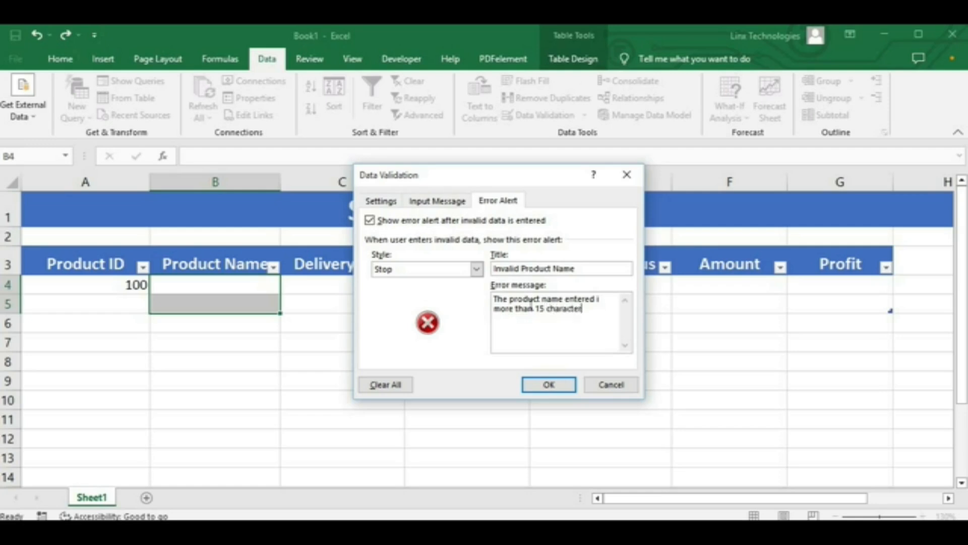
pyautogui.write('s.')
pyautogui.click(558, 384)
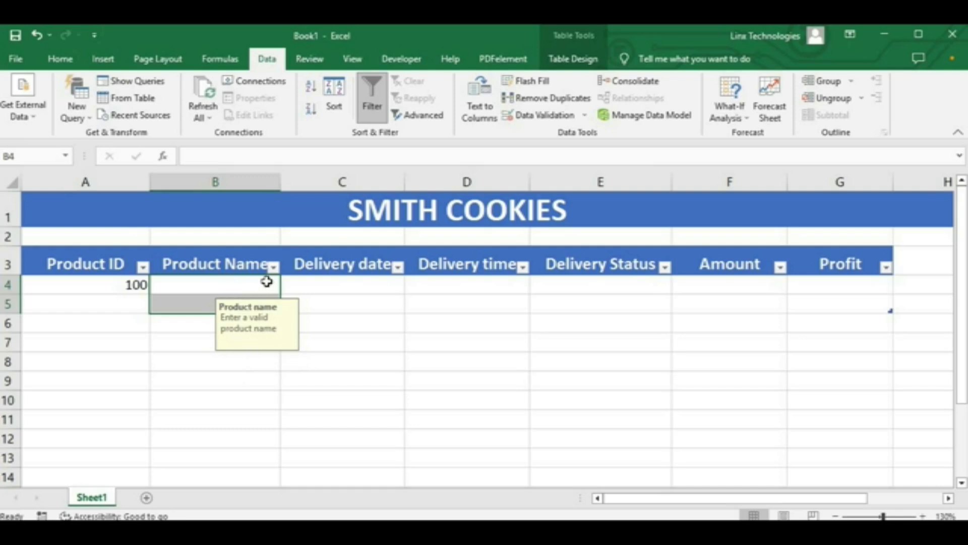
# Step: Test the Product Name validation by entering "cookie cookie finesse" in cell B4, and choose to retry the entry
pyautogui.write('cok')
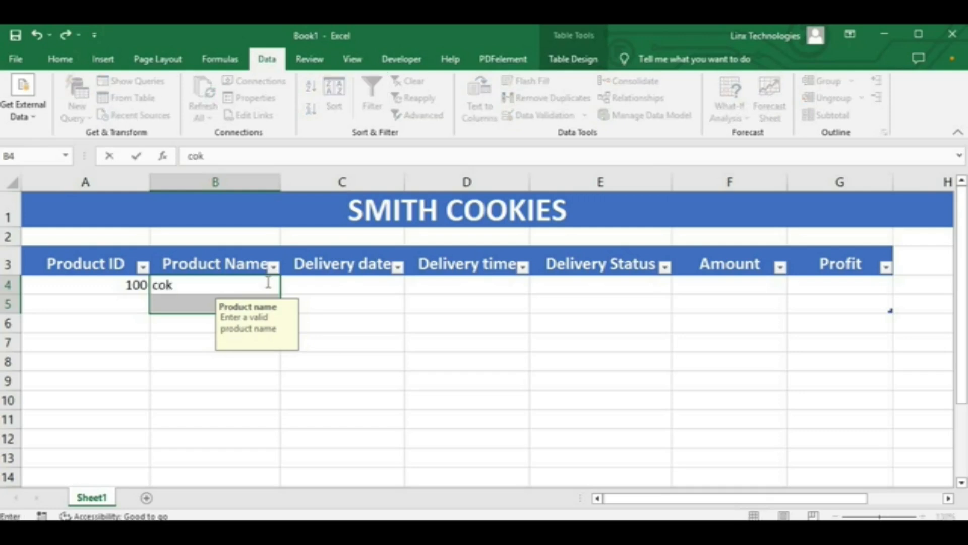
pyautogui.press('BackSpace')
pyautogui.write('okie cooki')
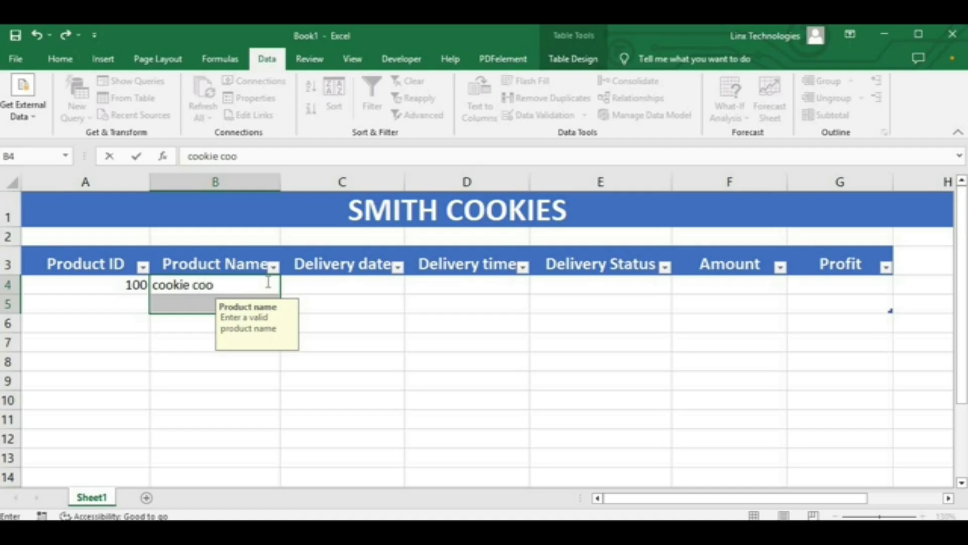
pyautogui.write('e fin')
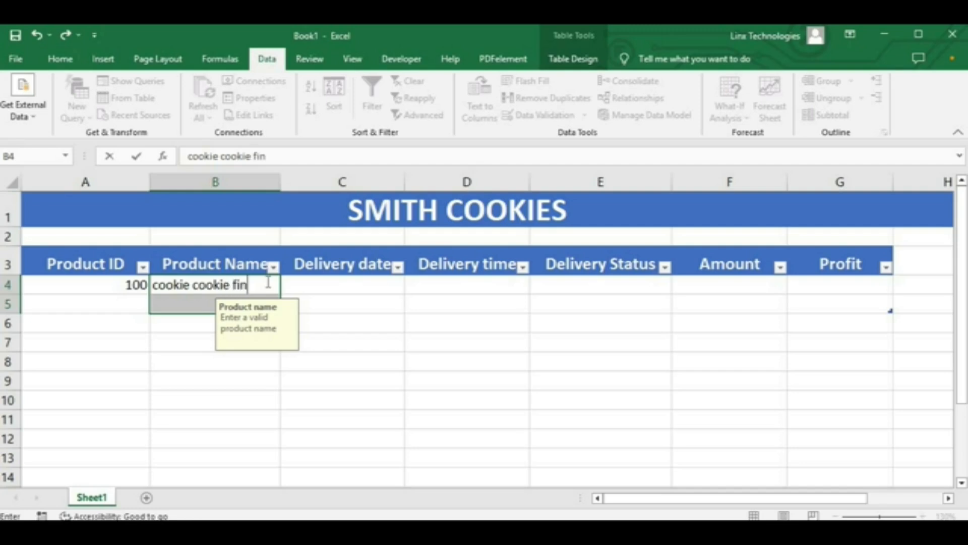
pyautogui.write('esse')
pyautogui.press('Return')
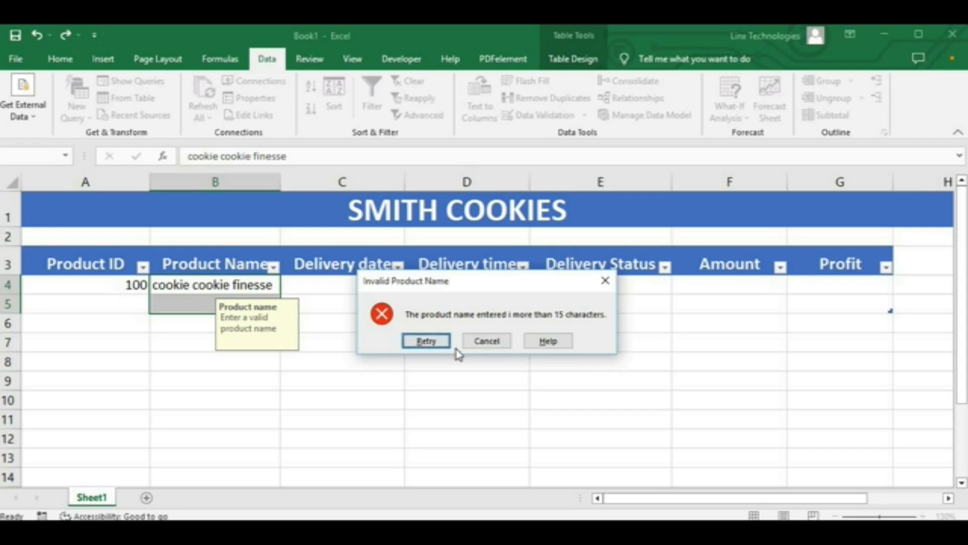
pyautogui.click(428, 339)
# Step: Replace the entry in cell B4 with the product name "jumbo cokie"
pyautogui.press('BackSpace')
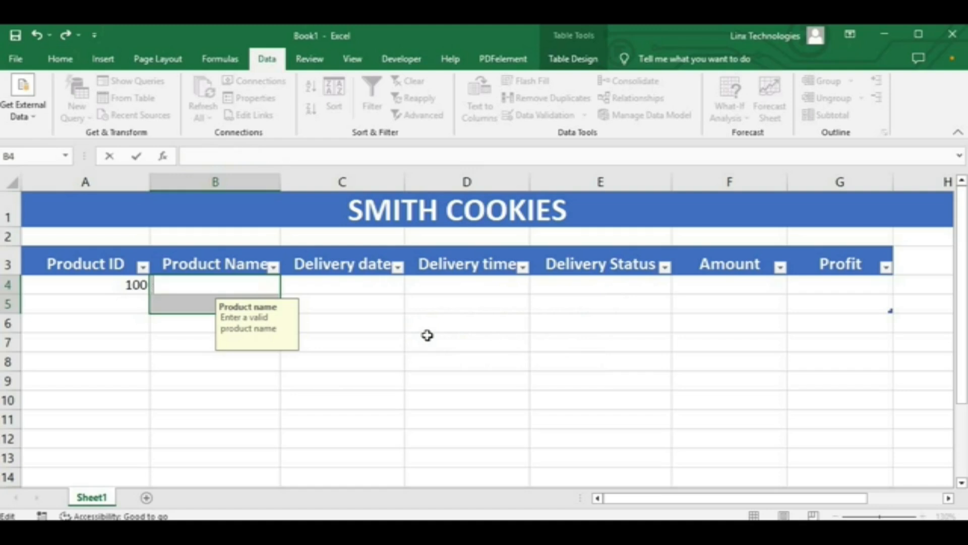
pyautogui.write('jumbo')
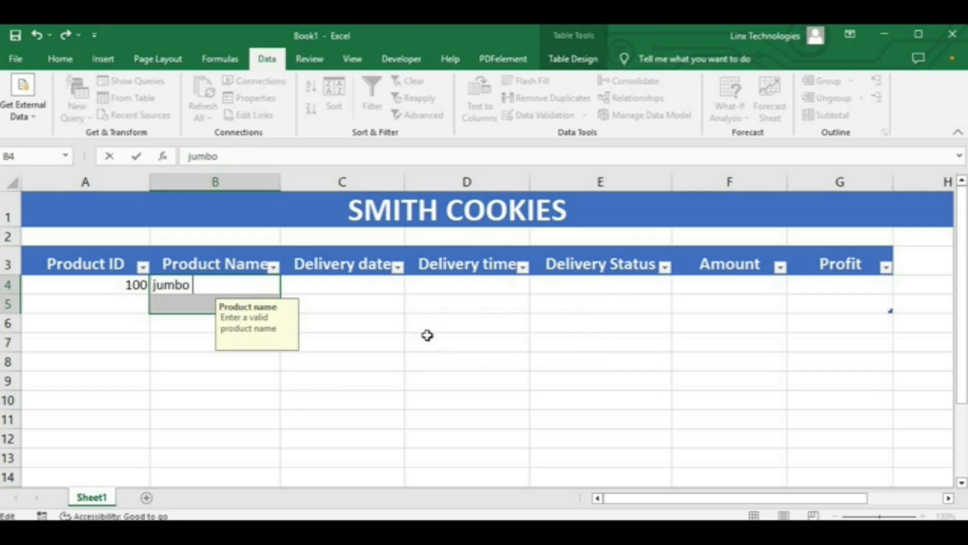
pyautogui.write(' cokie')
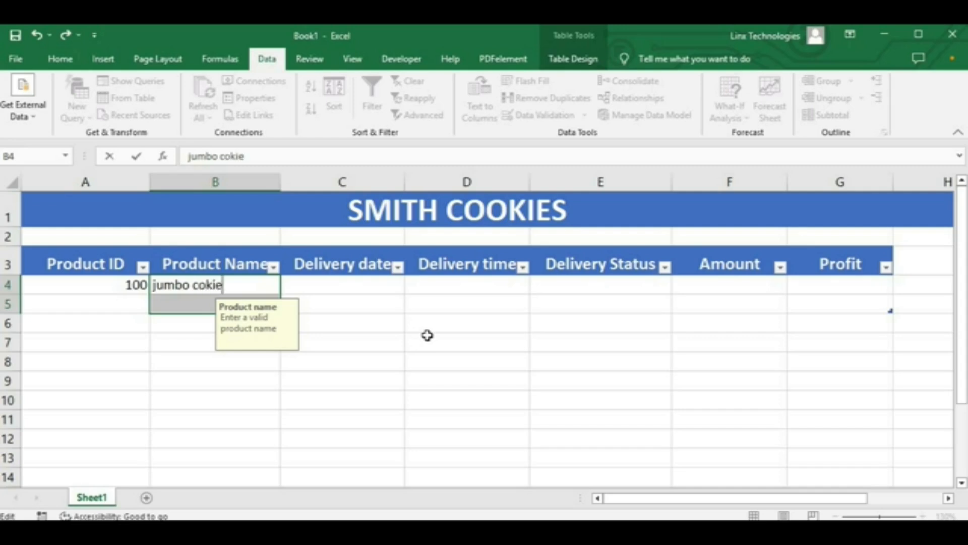
pyautogui.press('Return')
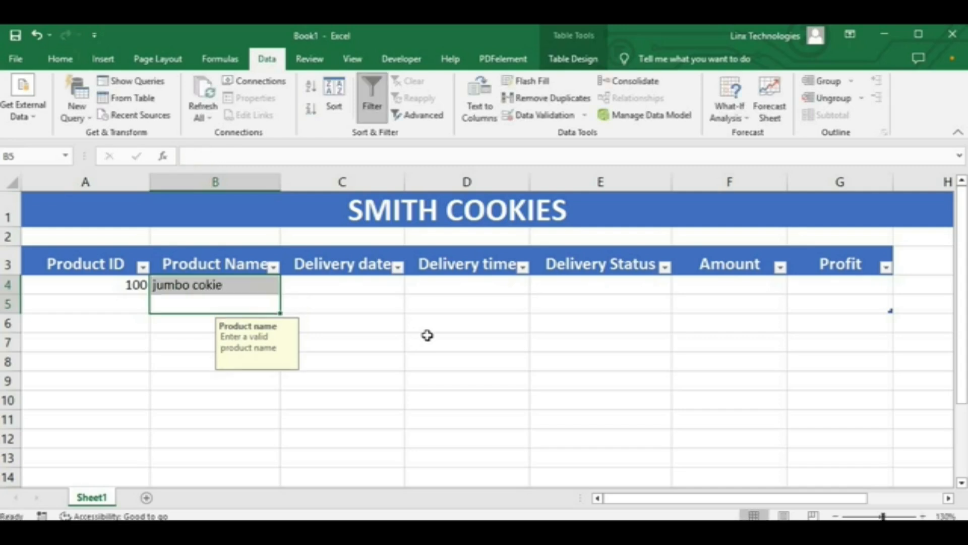
pyautogui.click(398, 356)
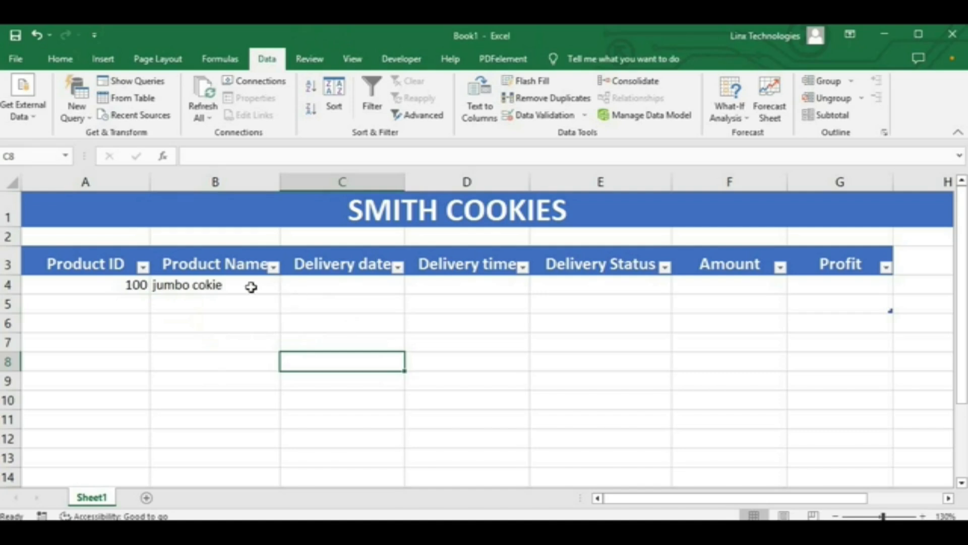
# Step: Start a data validation rule for the Delivery date cell C4 that allows only Date values
pyautogui.click(274, 289)
pyautogui.click(352, 285)
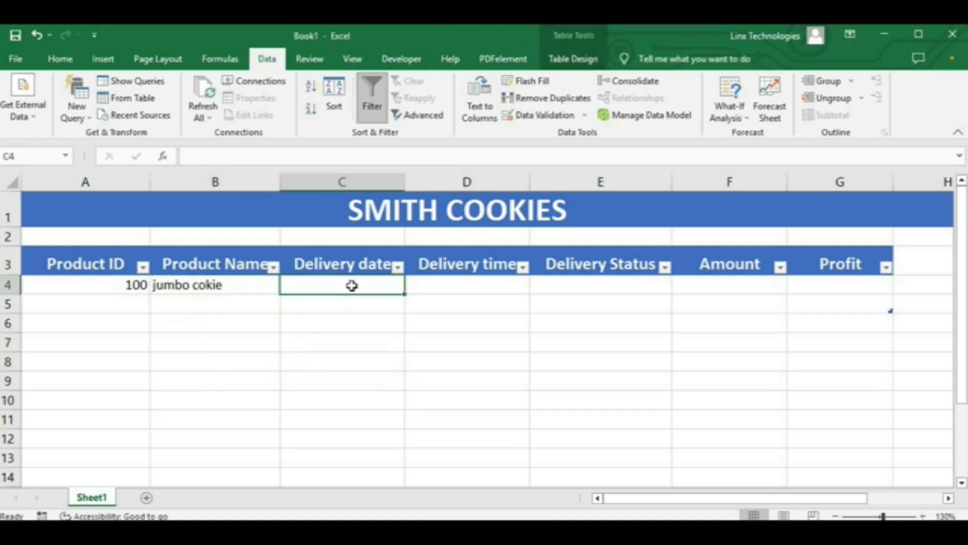
pyautogui.click(534, 121)
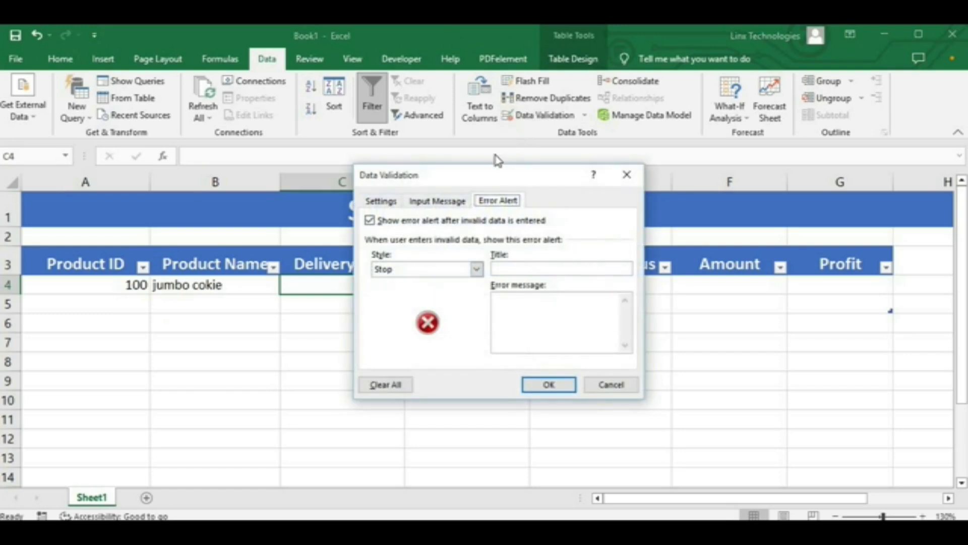
pyautogui.click(379, 201)
pyautogui.click(479, 249)
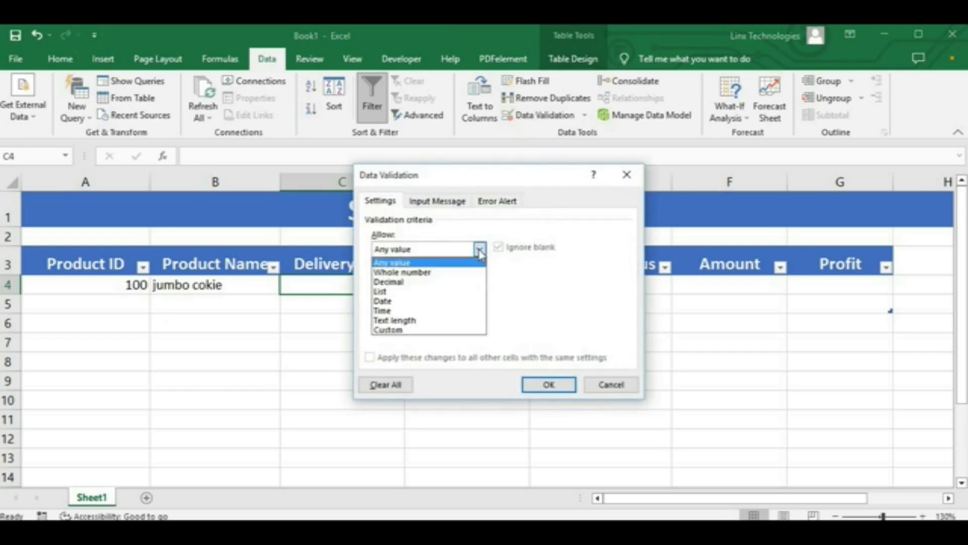
pyautogui.click(406, 302)
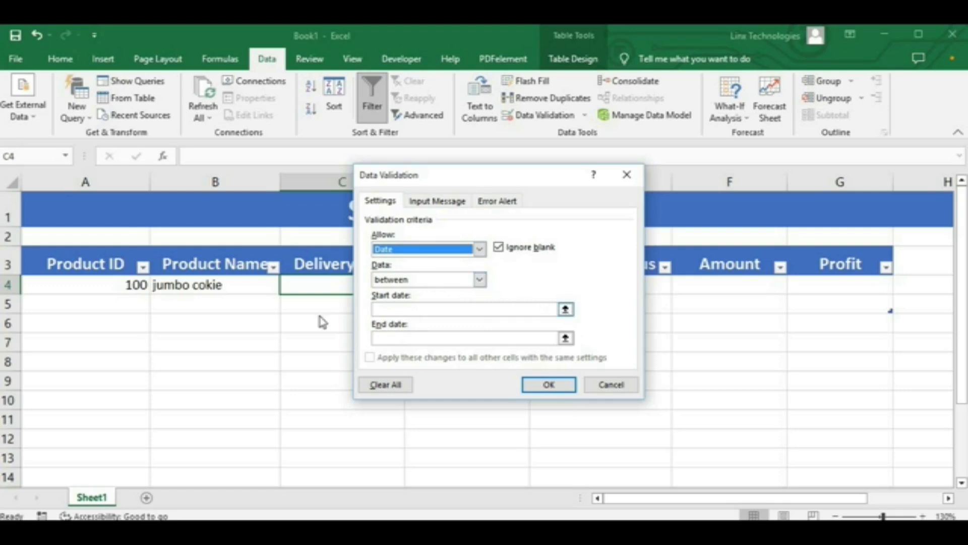
# Step: Limit the allowed delivery dates to between 1/2/2023 and 1/3/2023
pyautogui.click(565, 309)
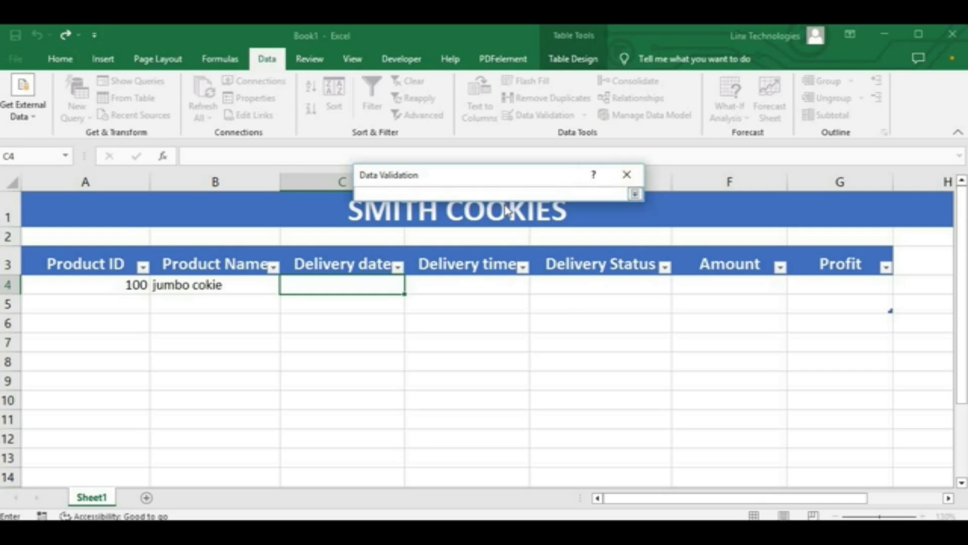
pyautogui.write('2')
pyautogui.press('BackSpace')
pyautogui.write('1/2/2023')
pyautogui.press('Return')
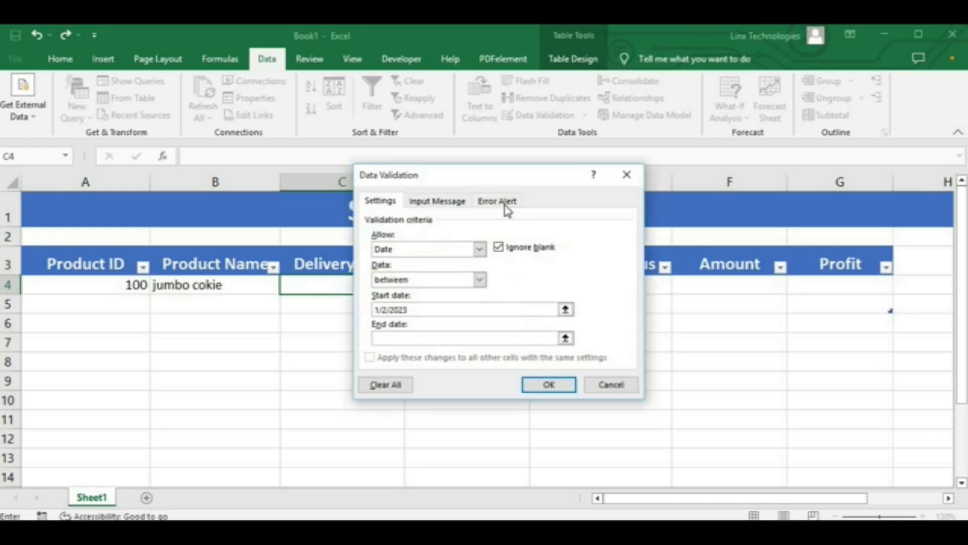
pyautogui.click(465, 336)
pyautogui.write('1/3/2023')
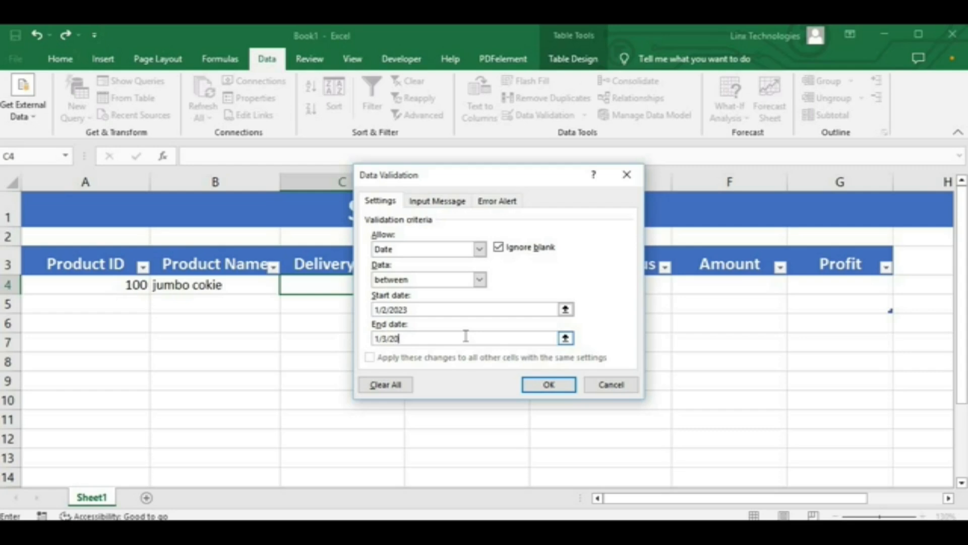
# Step: Give the Delivery date validation an input message titled "Delivery date" with the text "Enter date delivered"
pyautogui.click(427, 202)
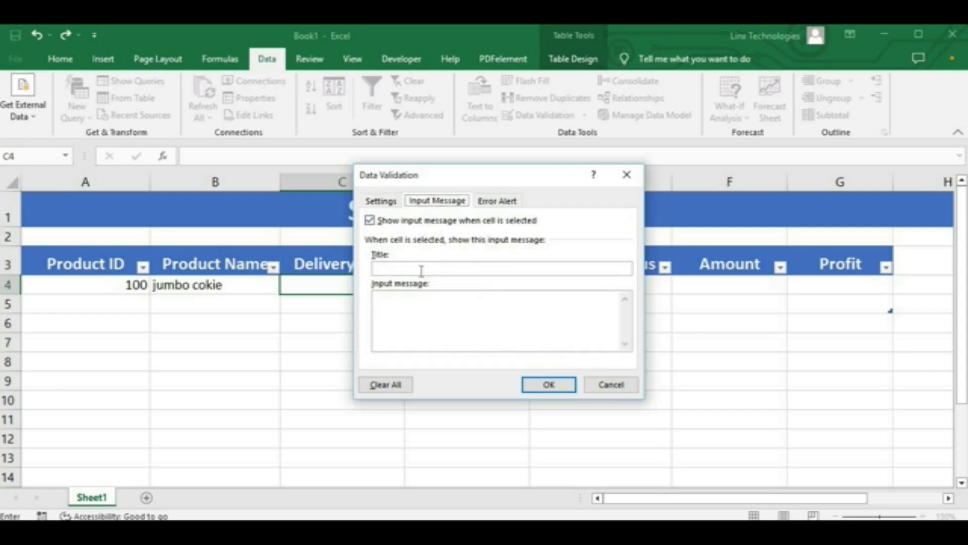
pyautogui.click(439, 267)
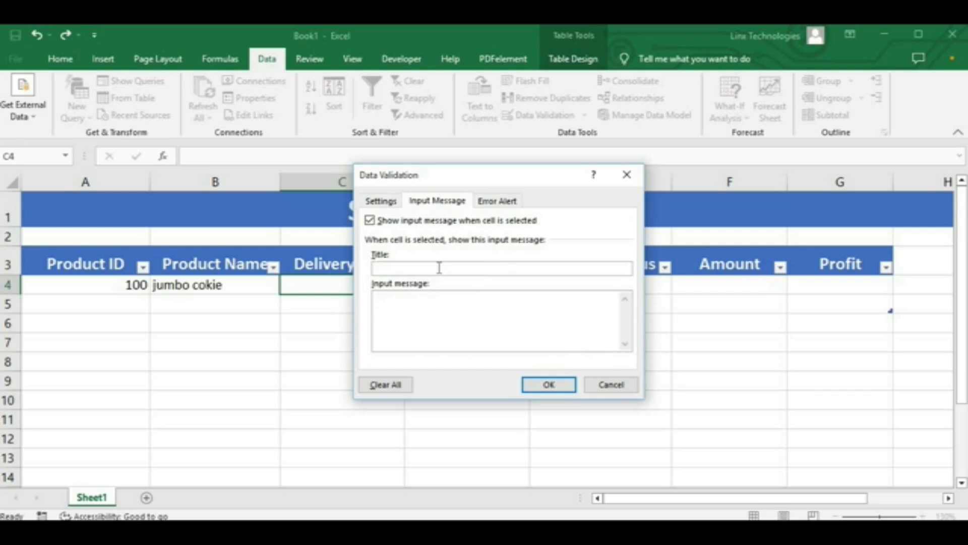
pyautogui.write('Delivery date')
pyautogui.click(458, 305)
pyautogui.write('Enter a')
pyautogui.press('BackSpace')
pyautogui.write('da')
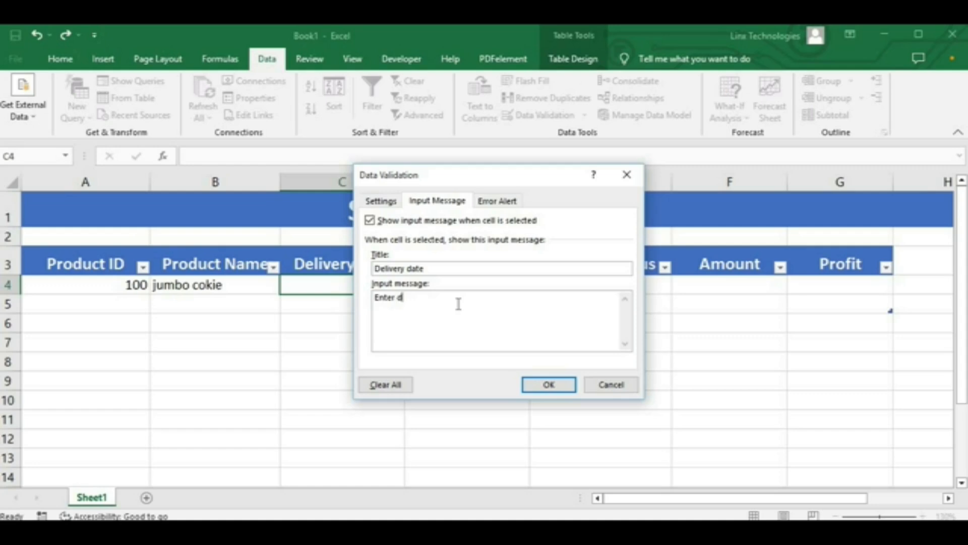
pyautogui.write('te delivered')
# Step: Give the Delivery date validation's error alert the title "Invalid Date"
pyautogui.click(494, 202)
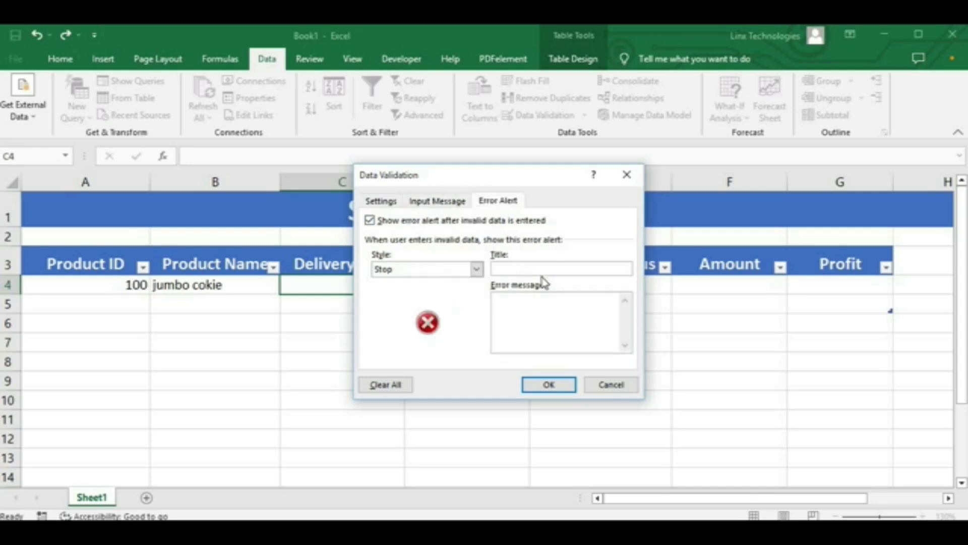
pyautogui.click(542, 273)
pyautogui.write('In')
pyautogui.press('BackSpace')
pyautogui.write('Invalid Date')
# Step: Set the alert's error message to "the date should be between 1/2/2023 - 1/3/2023" and apply the validation settings
pyautogui.click(547, 296)
pyautogui.write('the date ')
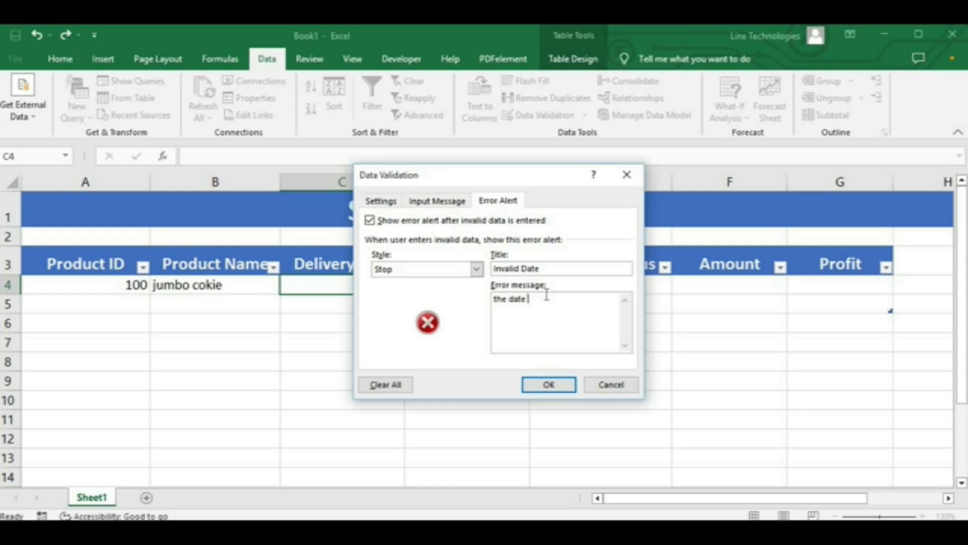
pyautogui.write('should be between 1/2/')
pyautogui.write('2023')
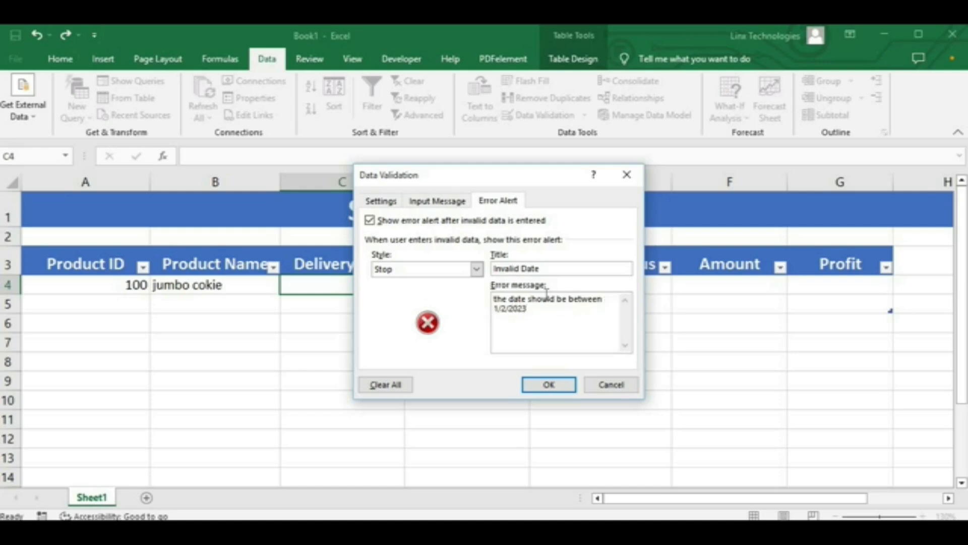
pyautogui.write(' - 1/3/2023')
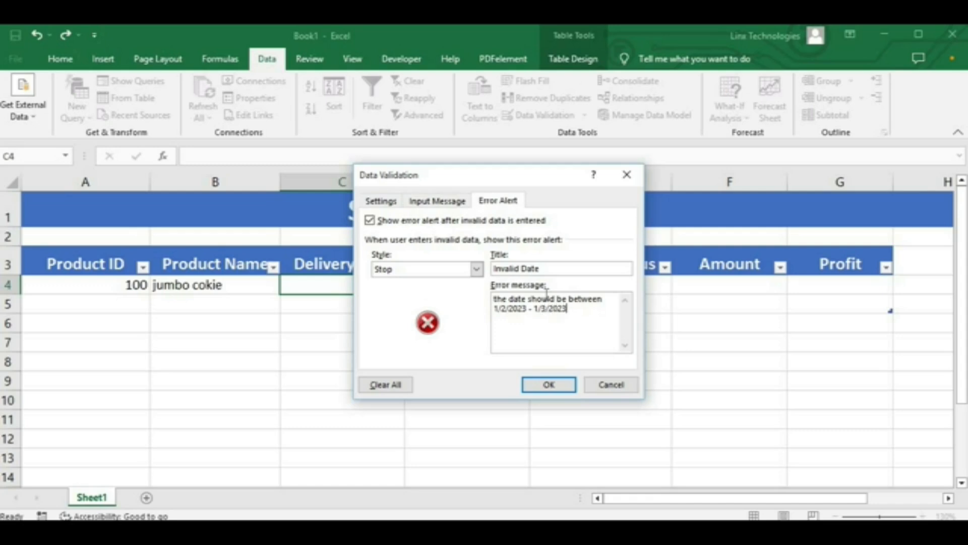
pyautogui.click(549, 385)
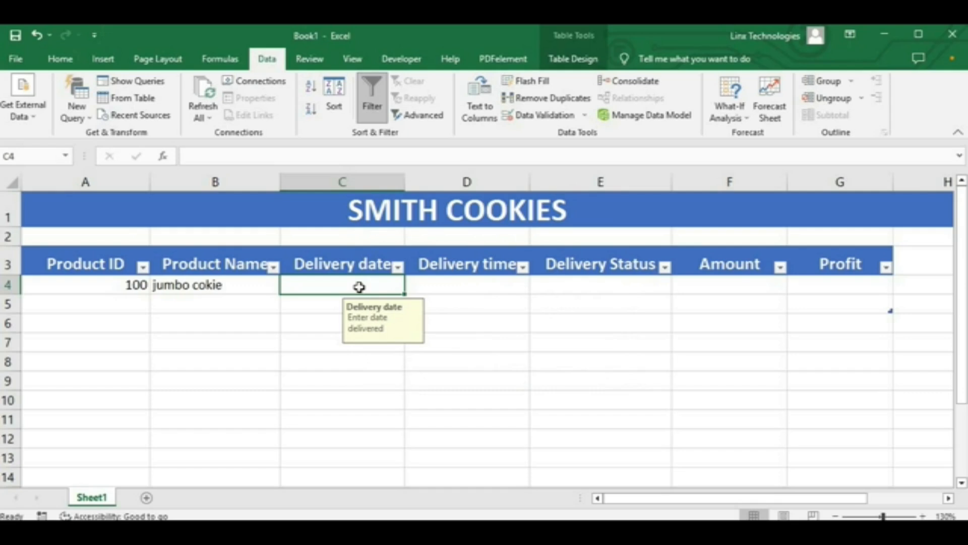
# Step: Test the Delivery date validation by entering 2/3/2023 in cell C4, and choose to retry the entry
pyautogui.write('2/')
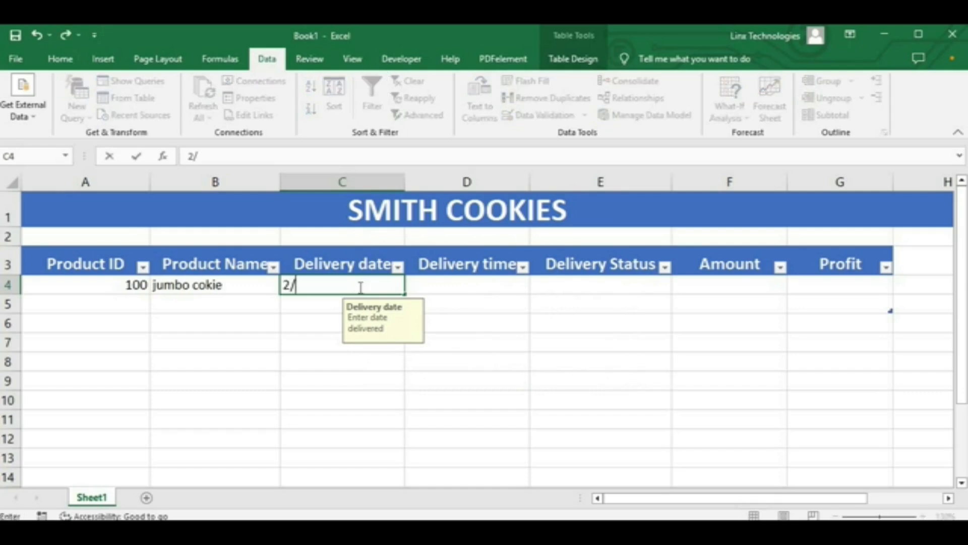
pyautogui.write('3/2023')
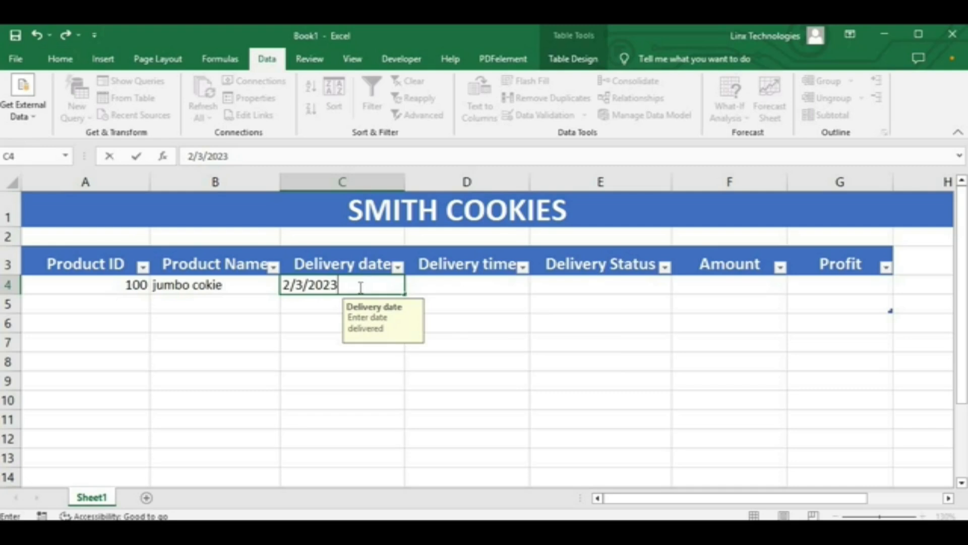
pyautogui.press('Return')
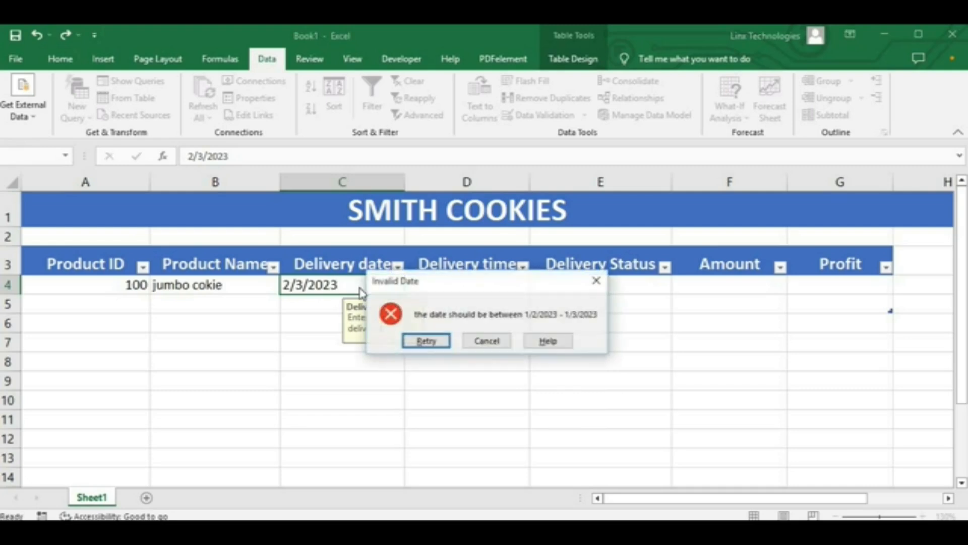
pyautogui.click(437, 342)
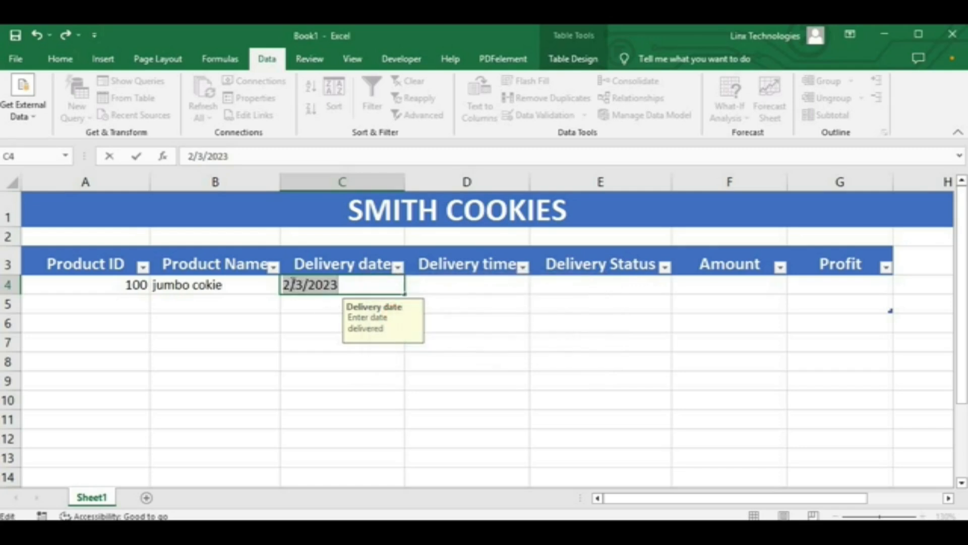
# Step: Correct the delivery date in cell C4 to 1/3/2023 and select the cell again
pyautogui.click(293, 284)
pyautogui.press('BackSpace')
pyautogui.write('1')
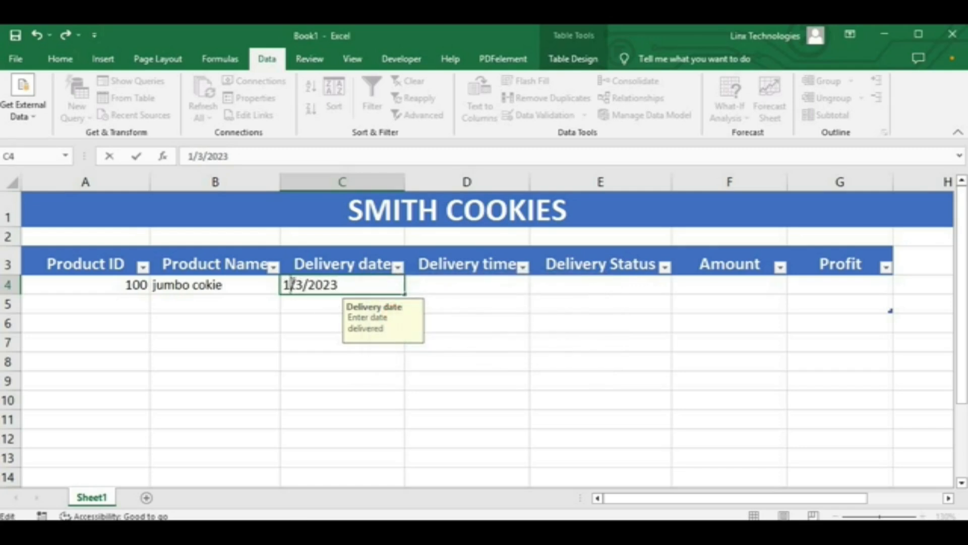
pyautogui.press('Return')
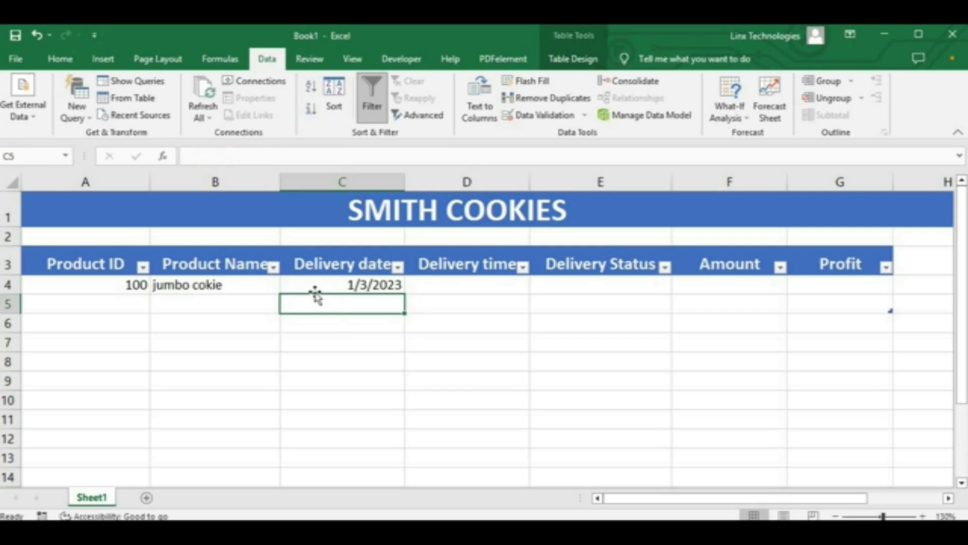
pyautogui.click(315, 285)
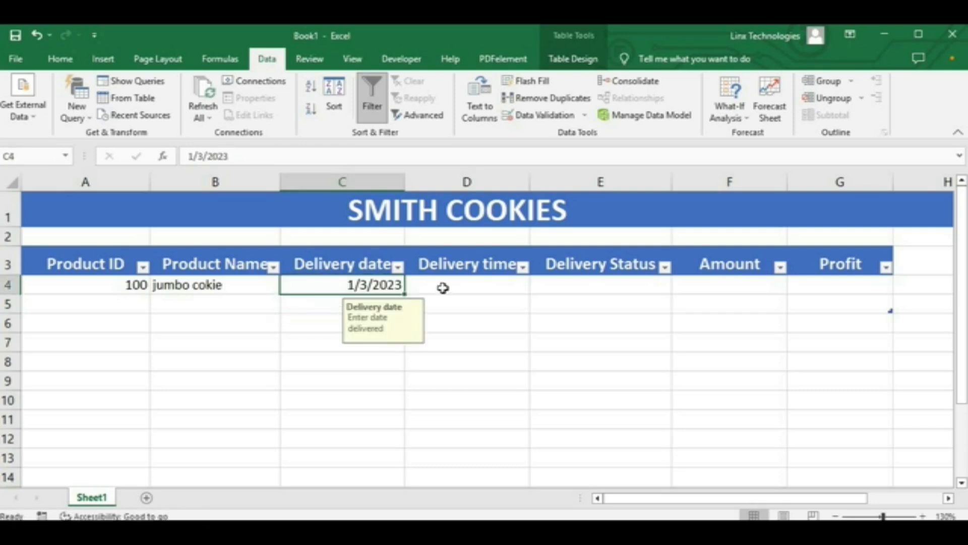
# Step: Start a data validation rule for the Delivery time cell D4 that allows only Time values
pyautogui.click(443, 286)
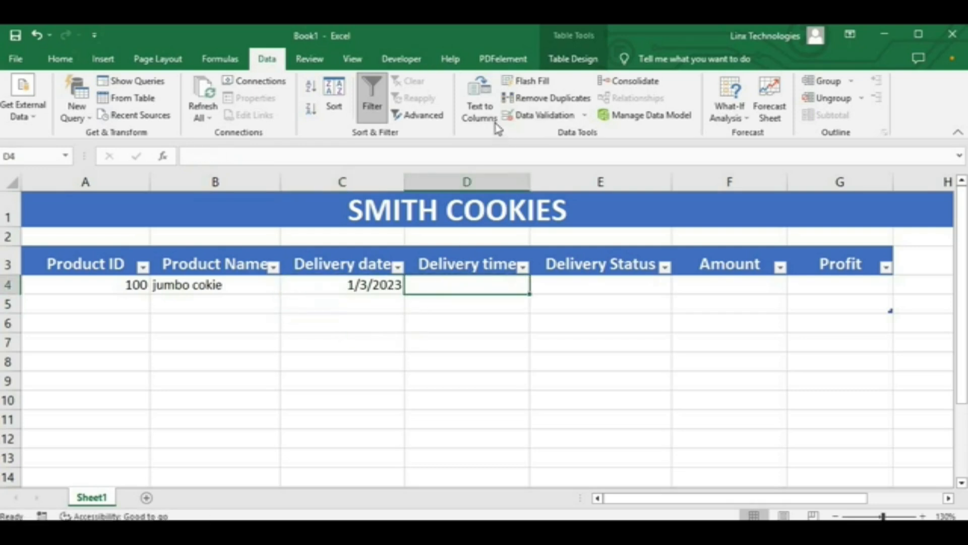
pyautogui.click(525, 116)
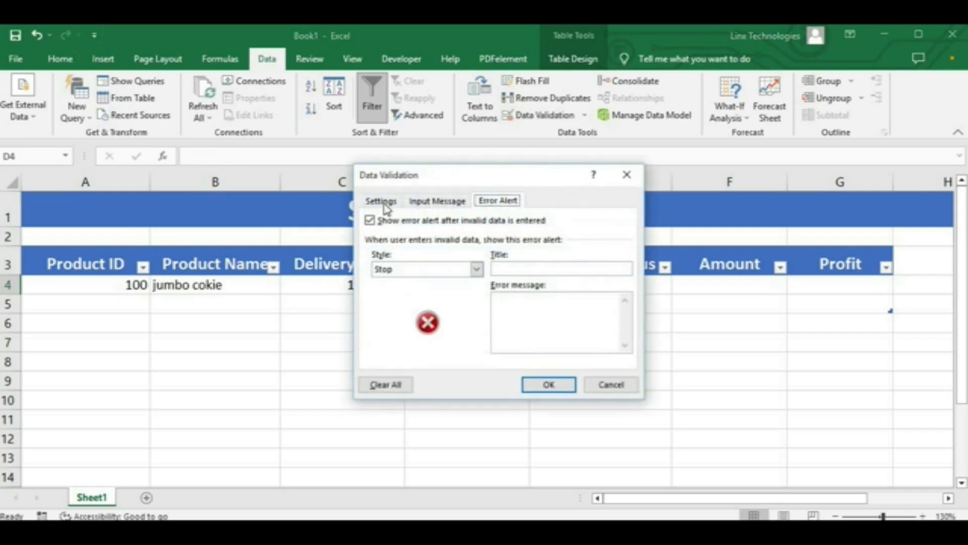
pyautogui.click(382, 201)
pyautogui.click(479, 249)
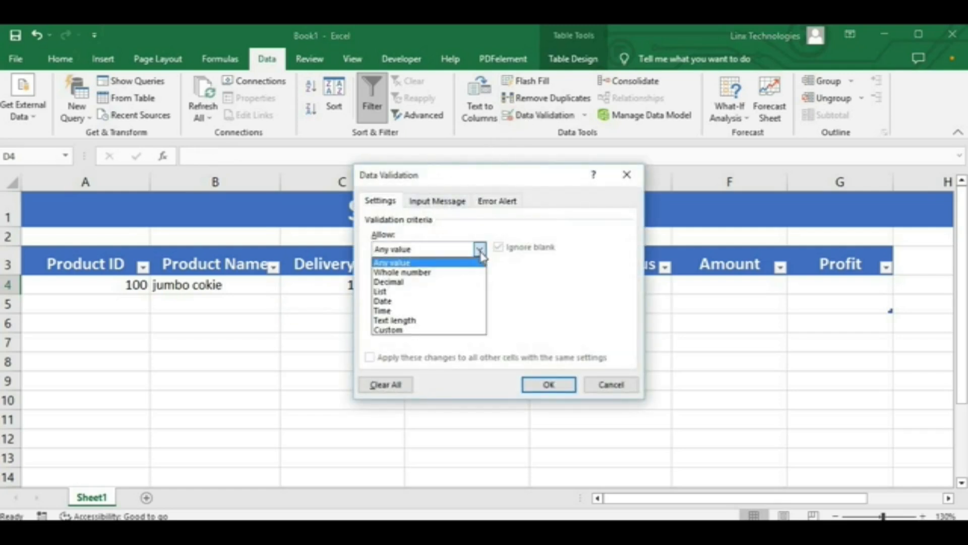
pyautogui.click(401, 310)
# Step: Limit the allowed delivery times to between 9:00 and 17:00
pyautogui.click(411, 309)
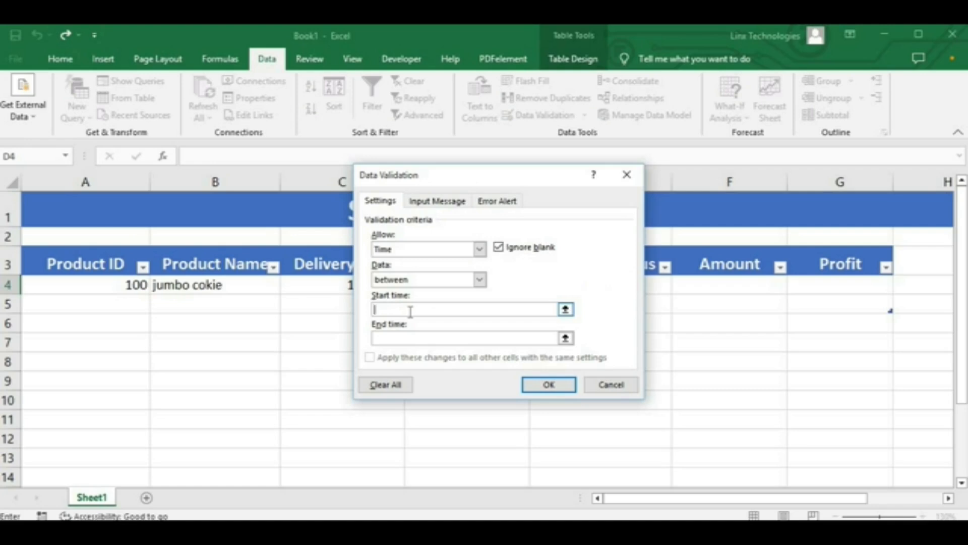
pyautogui.write('9:00')
pyautogui.click(399, 337)
pyautogui.write('17')
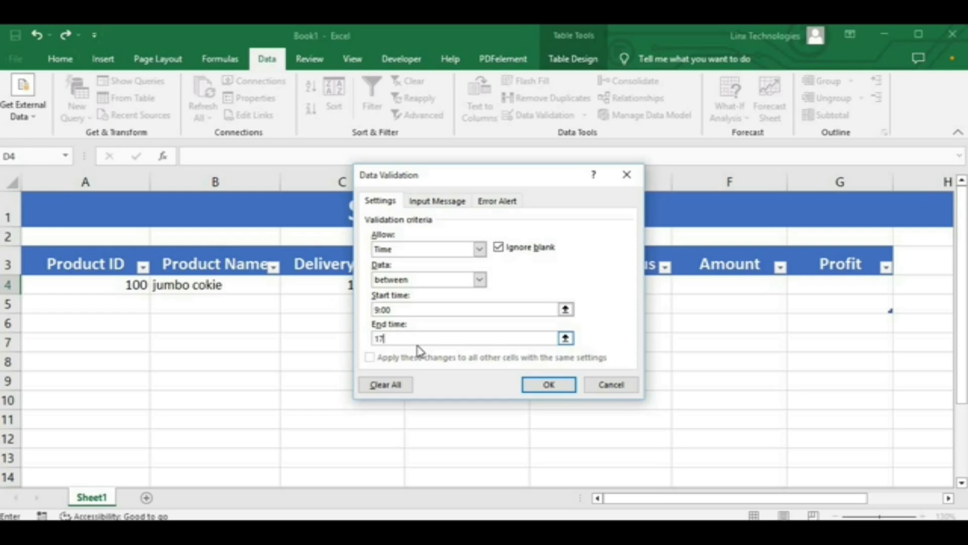
pyautogui.write(':00')
# Step: Give the Delivery time validation an input message titled "Delivery Time" with the text "Enter the delivery time (24hr)"
pyautogui.click(430, 201)
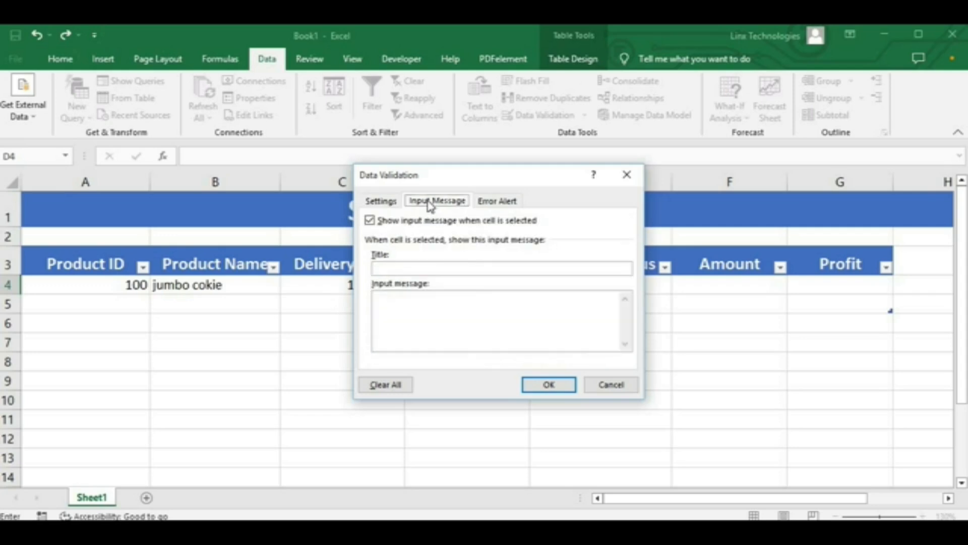
pyautogui.click(427, 267)
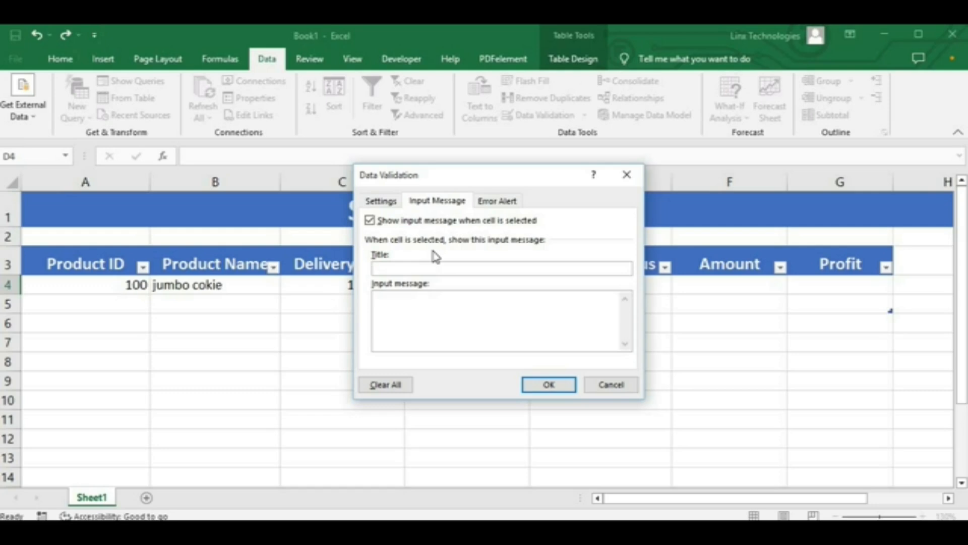
pyautogui.write('Deliver time')
pyautogui.click(458, 325)
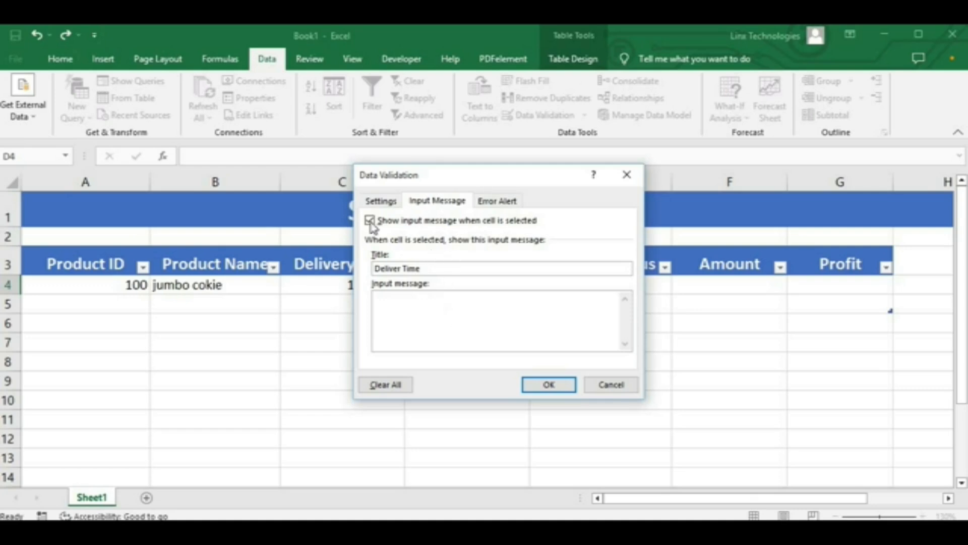
pyautogui.click(403, 268)
pyautogui.write('y')
pyautogui.click(402, 300)
pyautogui.write('Enter the delivery')
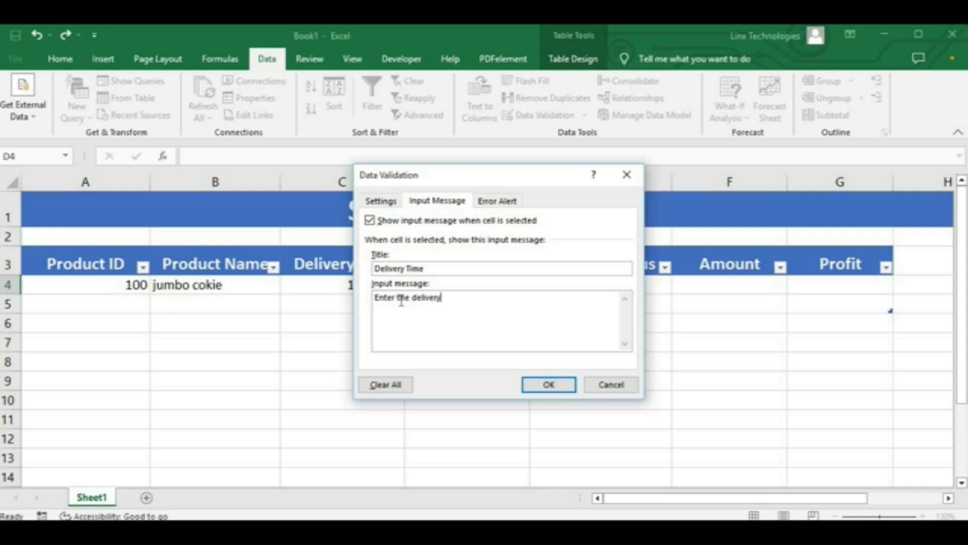
pyautogui.write(' time (24hr)')
# Step: Give the Delivery time validation a Stop error alert titled "Invalid time" with the message "the time should between 9:00 - 17:00" and apply the rule
pyautogui.click(503, 201)
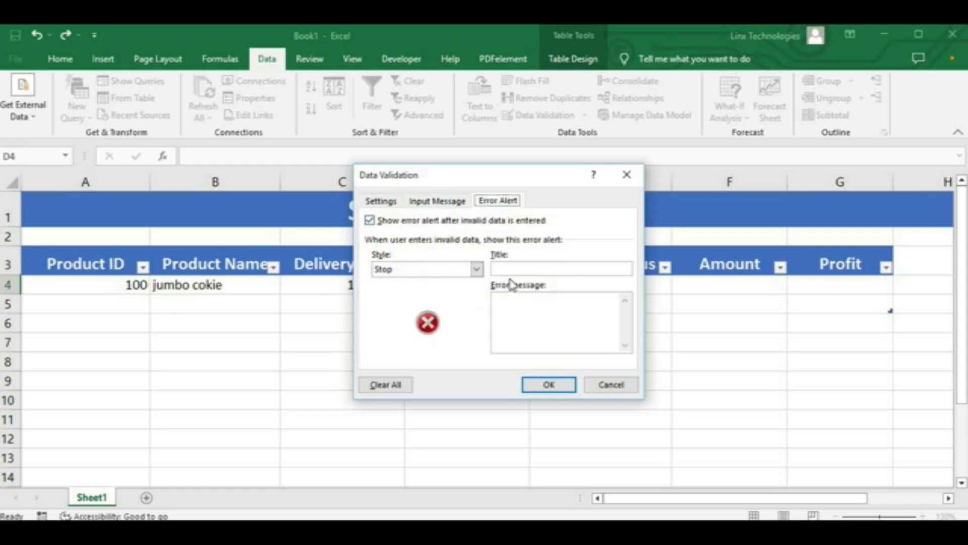
pyautogui.click(515, 268)
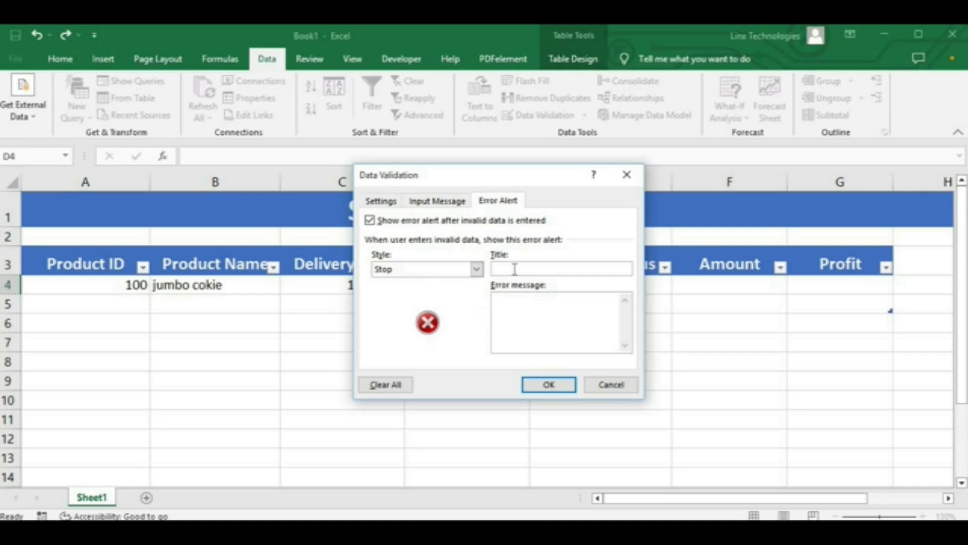
pyautogui.write('invalid time')
pyautogui.click(521, 305)
pyautogui.write('the time')
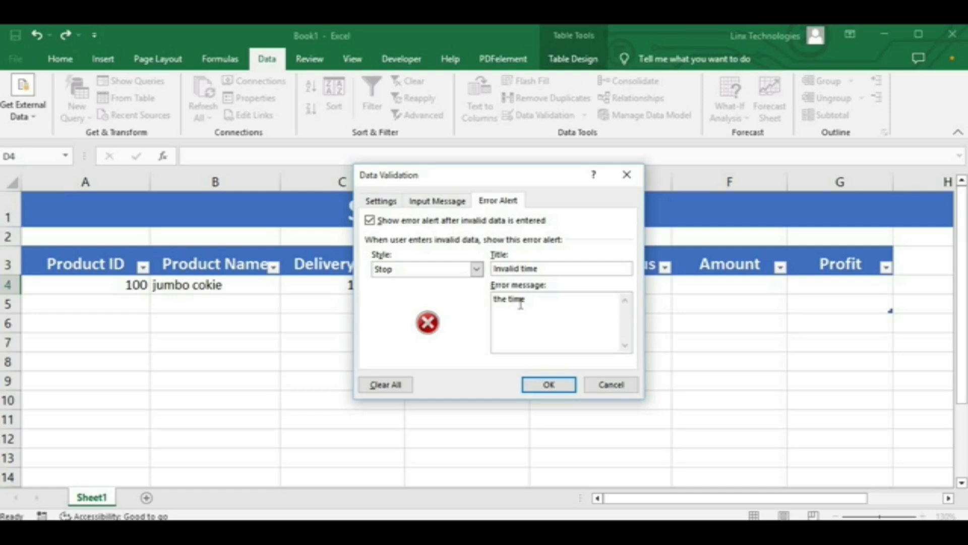
pyautogui.write(' should between 9:00')
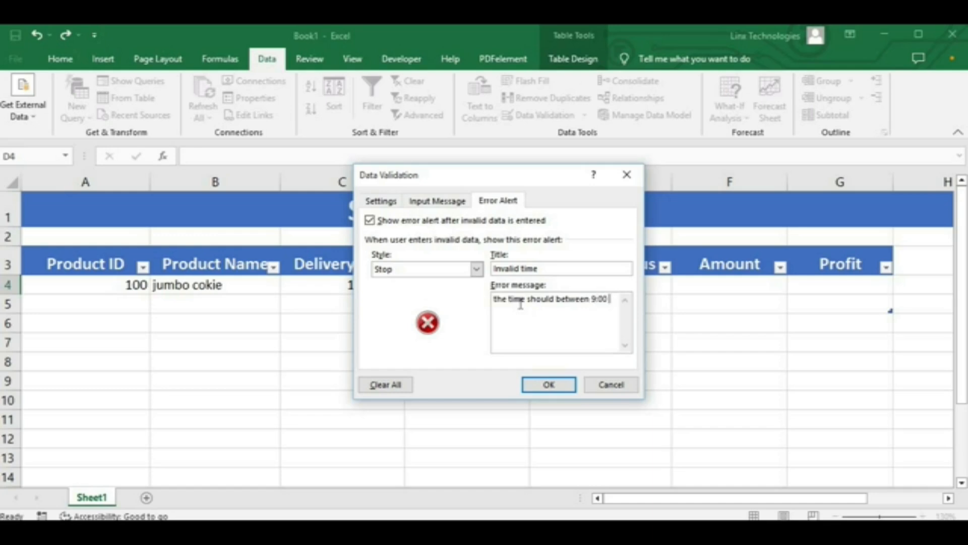
pyautogui.write(' - 17:00')
pyautogui.click(549, 384)
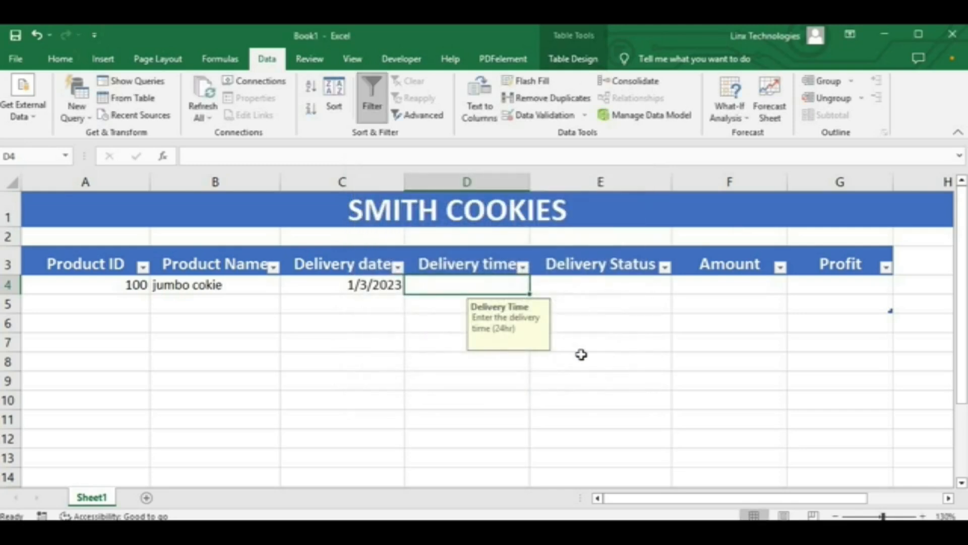
# Step: Try to enter the out-of-range time 20:00 in the Delivery time cell D4 and choose to retry the entry
pyautogui.click(581, 355)
pyautogui.click(473, 281)
pyautogui.write('2')
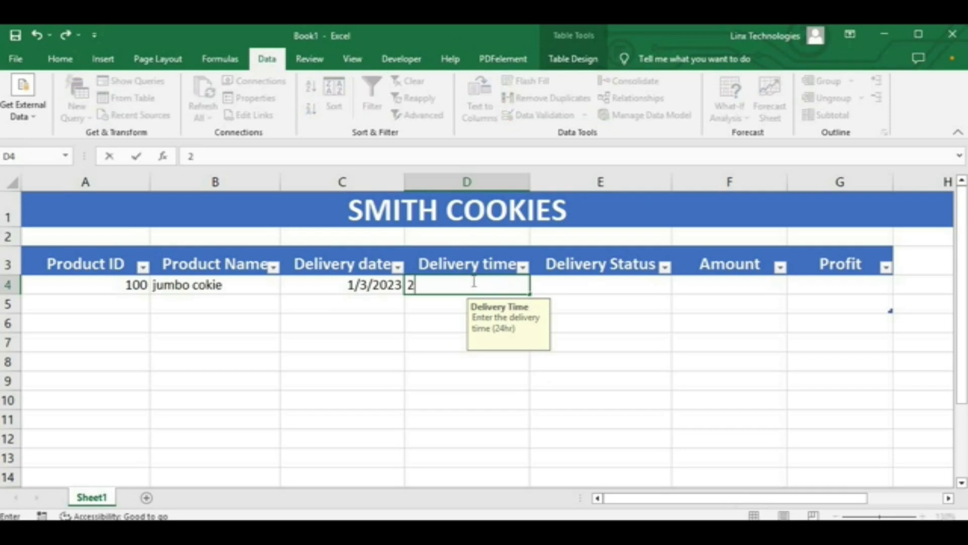
pyautogui.write('0:00')
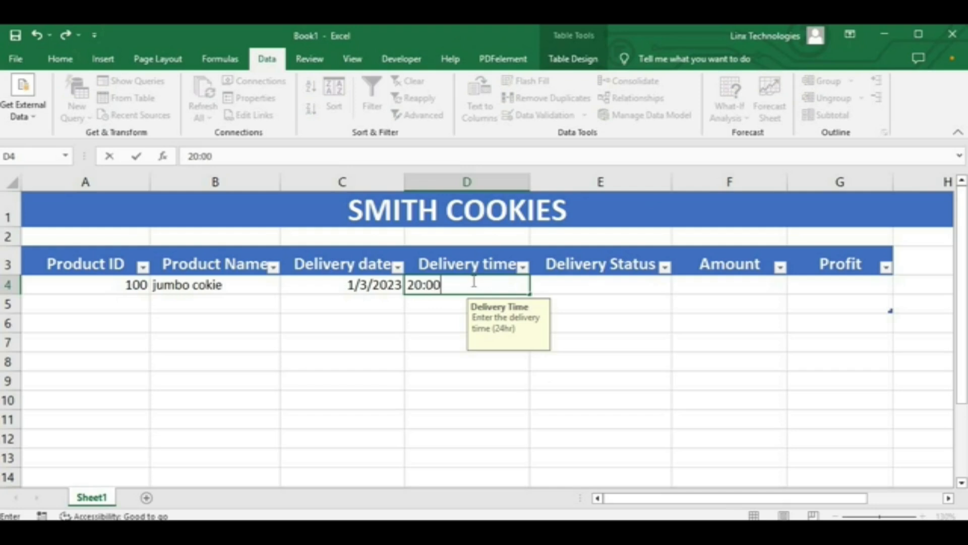
pyautogui.press('Return')
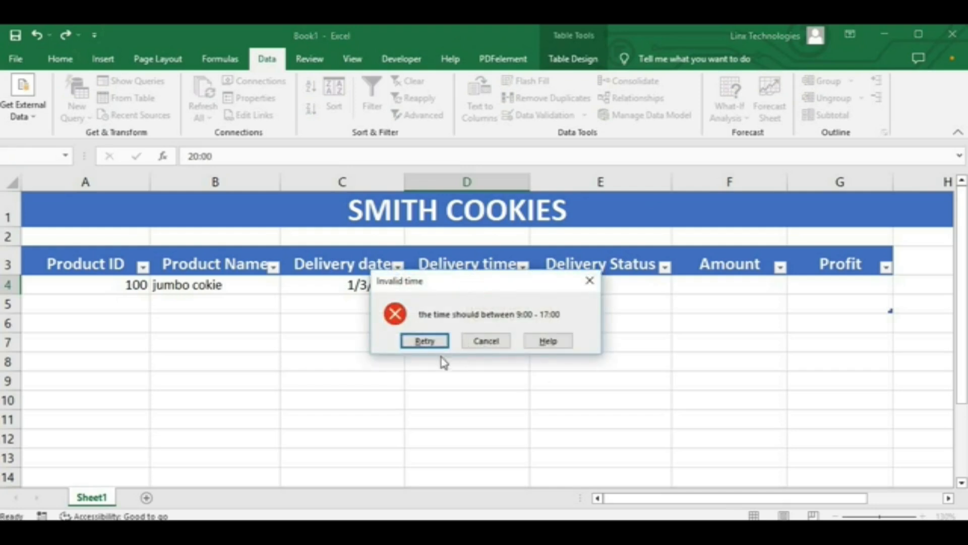
pyautogui.click(429, 343)
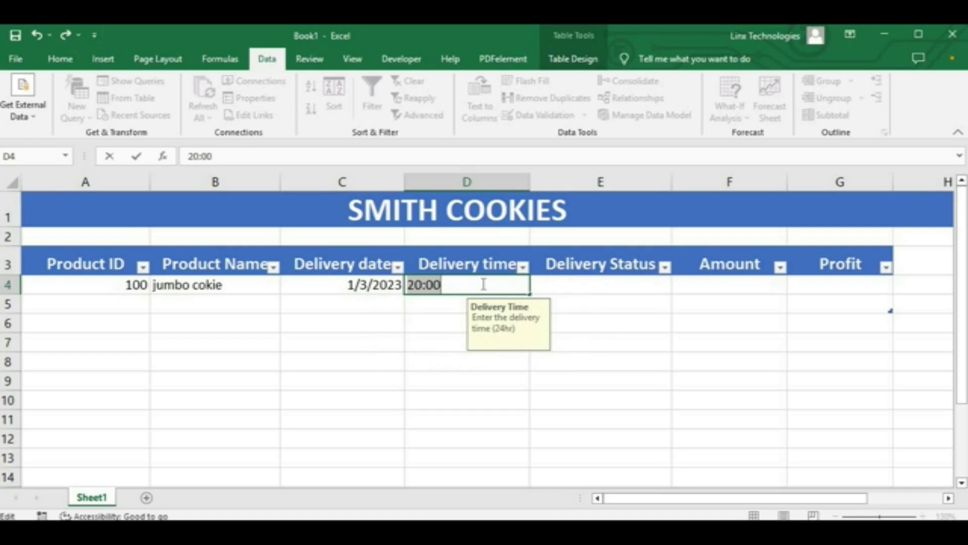
# Step: Replace the rejected entry in Delivery time cell D4 with 10:00
pyautogui.press('BackSpace')
pyautogui.write('1')
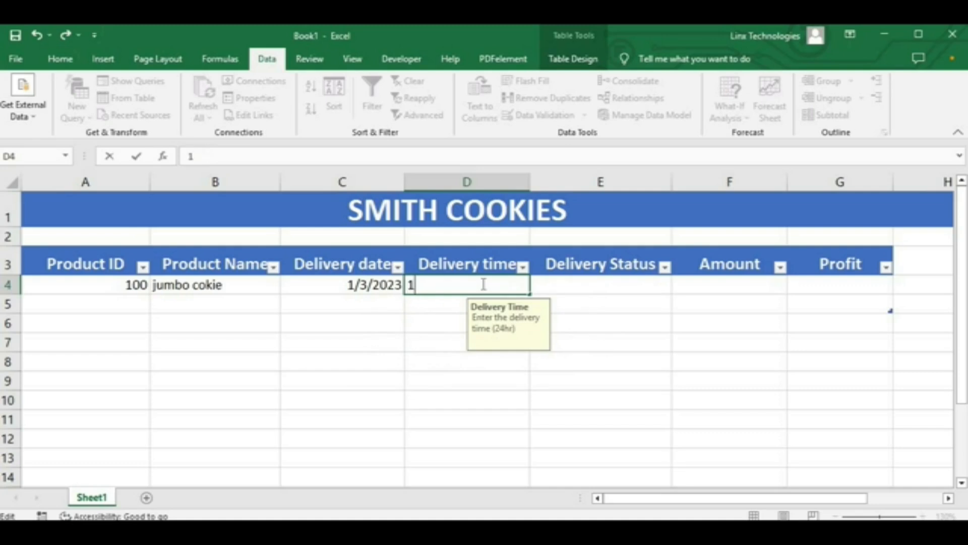
pyautogui.press('BackSpace')
pyautogui.write('10:00')
pyautogui.press('Return')
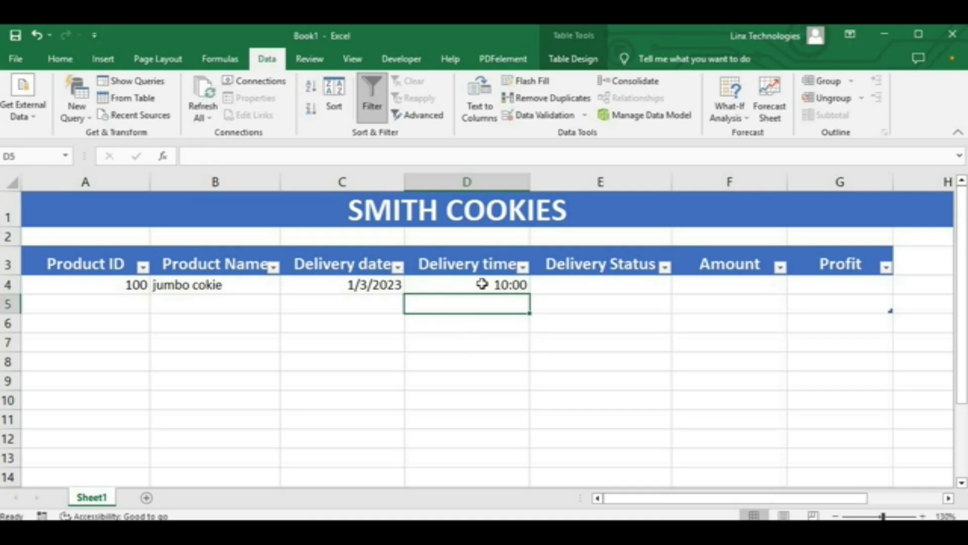
# Step: Start a data validation rule for the Delivery Status cells E4:E5 that allows only values from a List
pyautogui.click(579, 284)
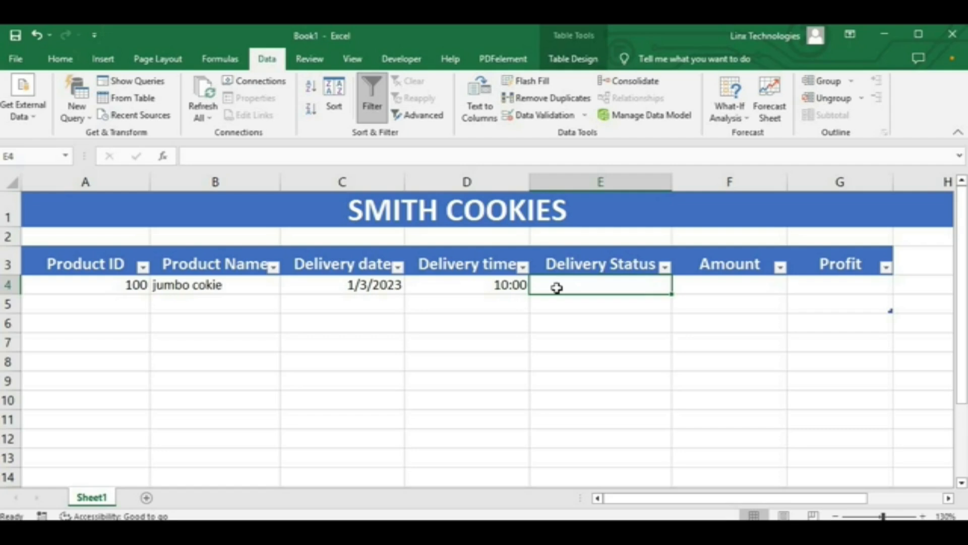
pyautogui.click(562, 304)
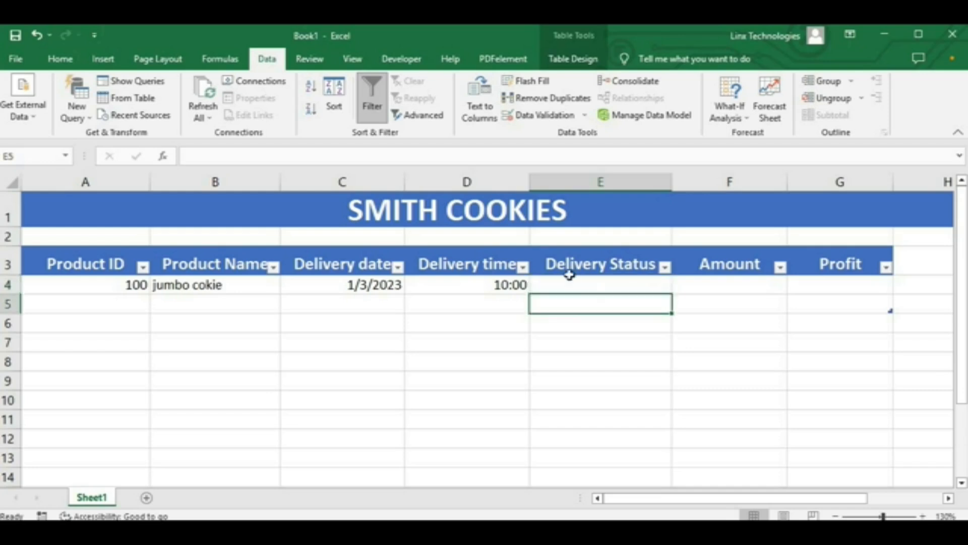
pyautogui.click(578, 248)
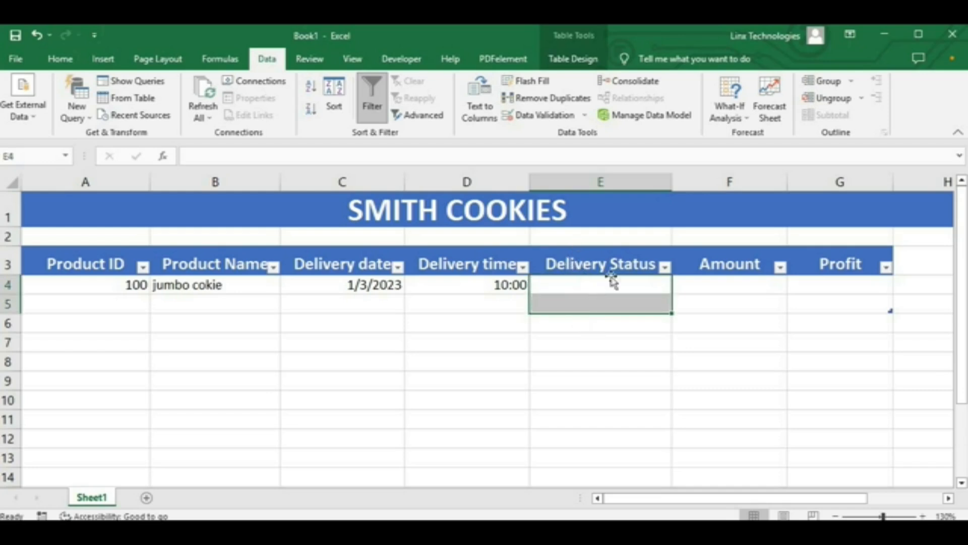
pyautogui.click(531, 116)
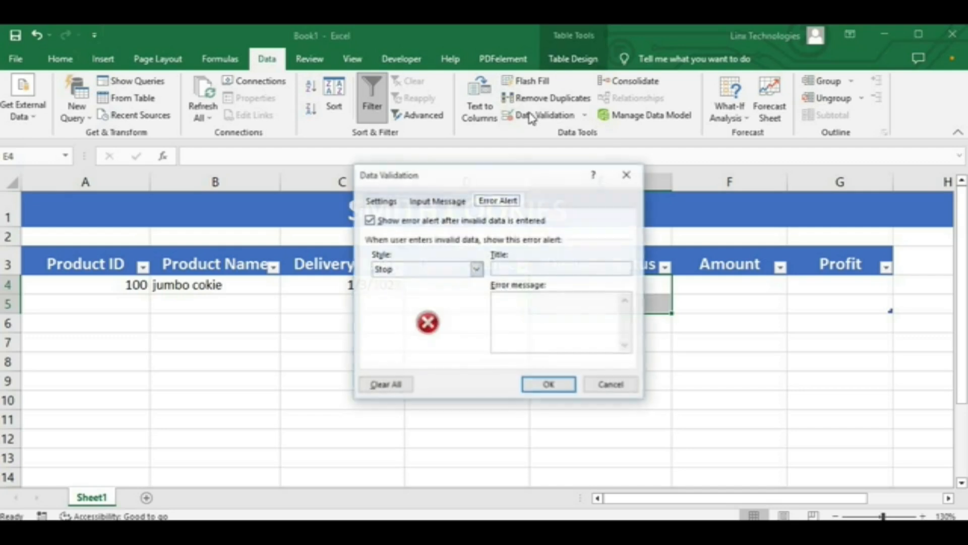
pyautogui.click(397, 206)
pyautogui.click(479, 249)
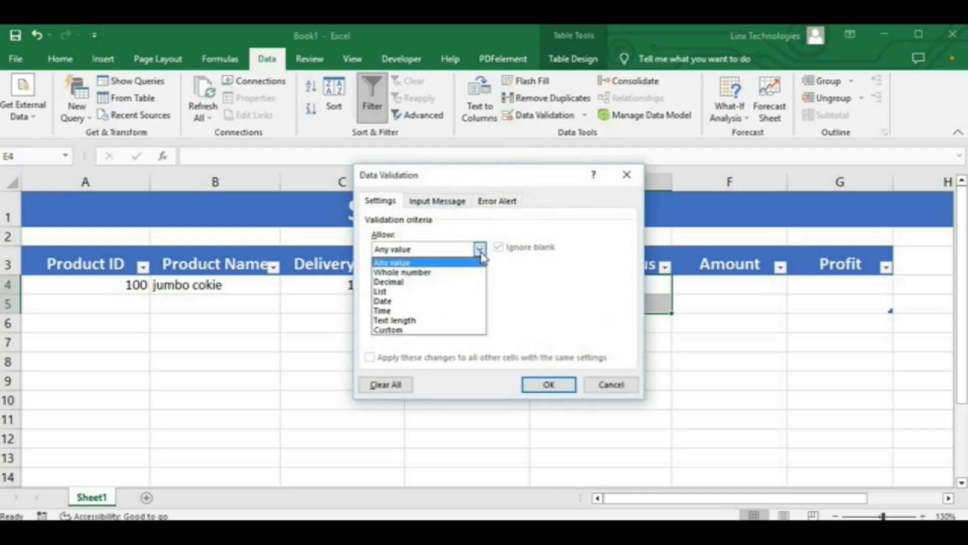
pyautogui.click(400, 292)
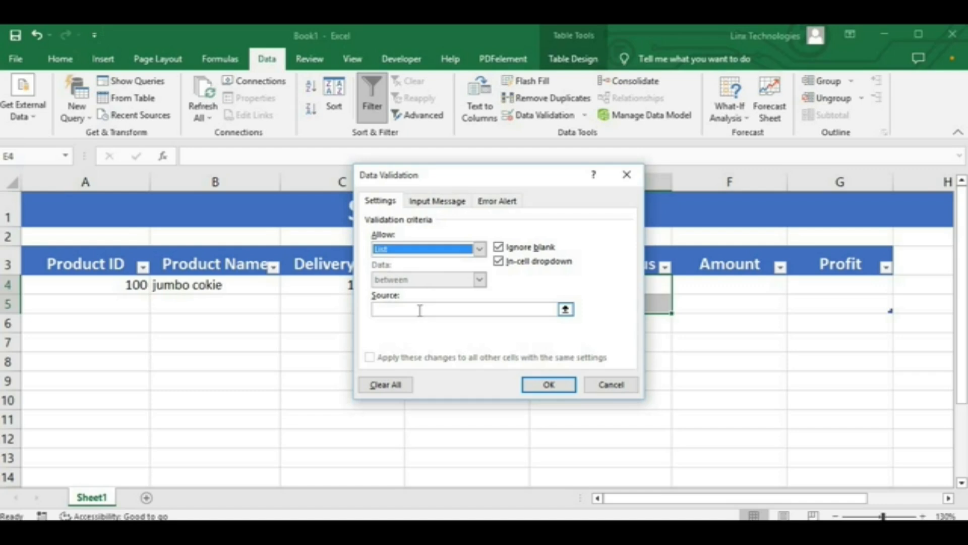
# Step: Set the source of the Delivery Status list to Yes,No
pyautogui.click(420, 310)
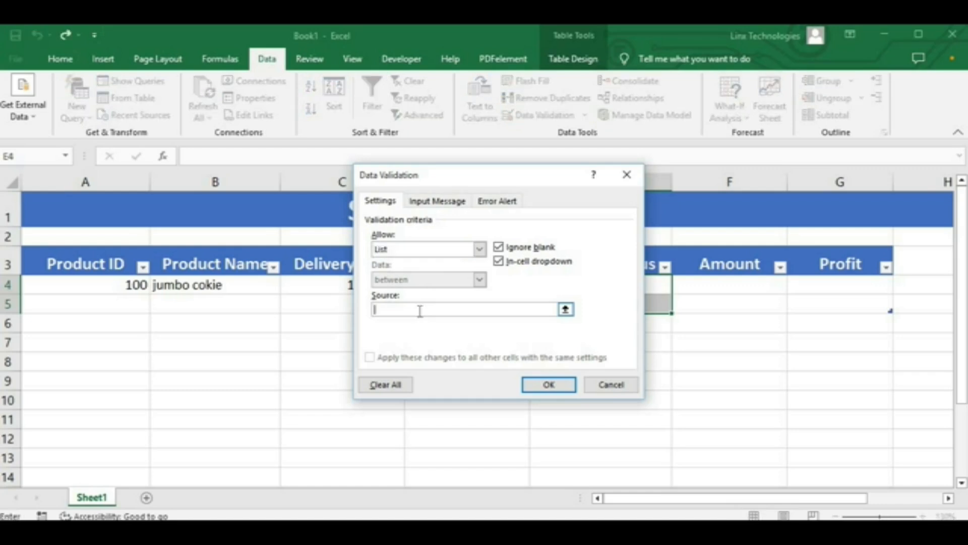
pyautogui.write('t')
pyautogui.write('es')
pyautogui.write(',')
pyautogui.write('N')
pyautogui.write('o')
# Step: Give the Delivery Status validation an input message titled "Delivery Status" with the text "Select Delivery Status" and apply the rule
pyautogui.click(428, 202)
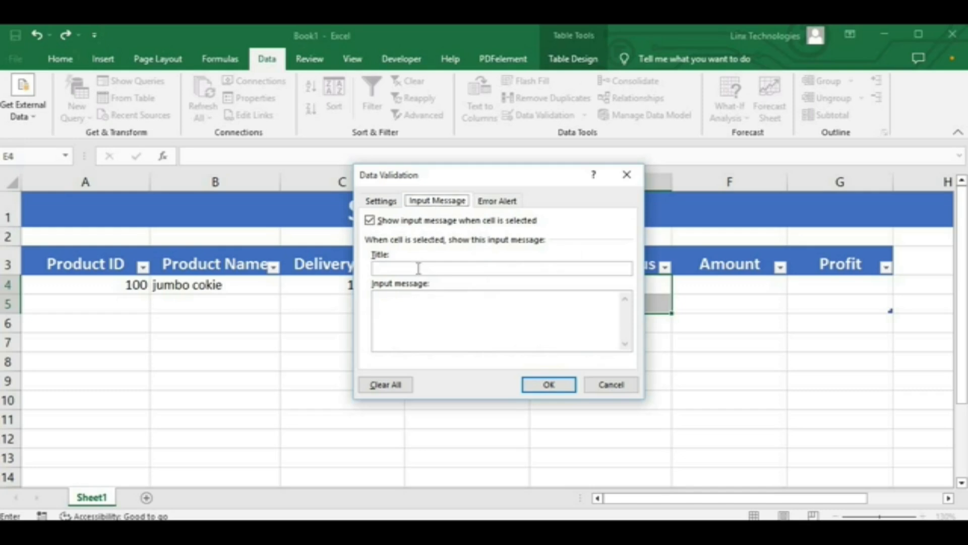
pyautogui.click(442, 266)
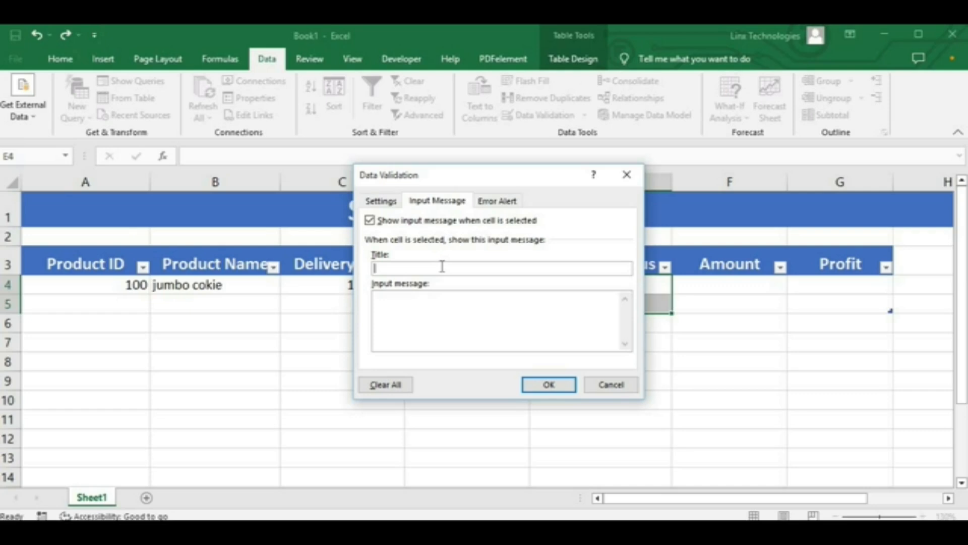
pyautogui.write('Delivery Status')
pyautogui.click(445, 297)
pyautogui.write('Sele')
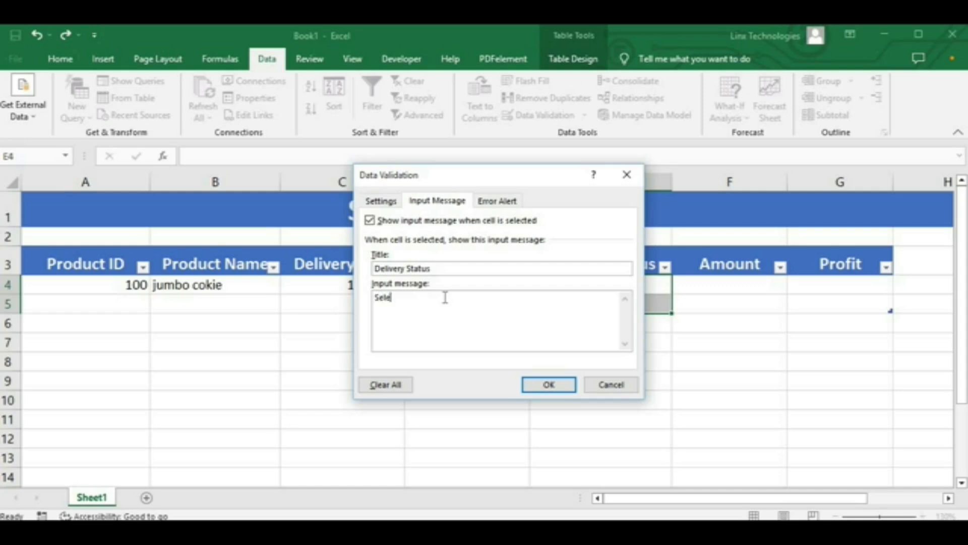
pyautogui.write('ct e')
pyautogui.press('BackSpace')
pyautogui.write('delivery Status')
pyautogui.press('BackSpace')
pyautogui.write('D')
pyautogui.click(550, 384)
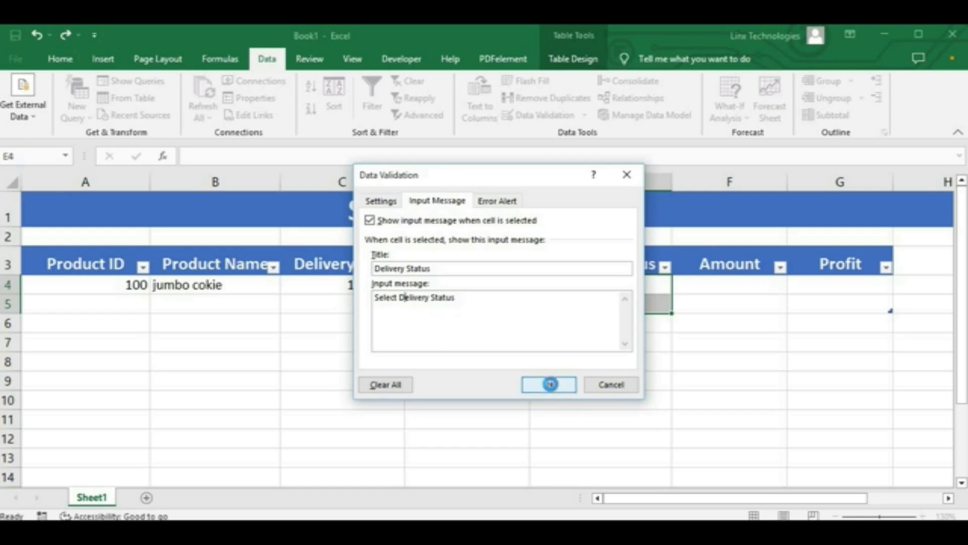
# Step: Set the delivery status in cell E4 to Yes using its in-cell list
pyautogui.click(579, 387)
pyautogui.click(628, 290)
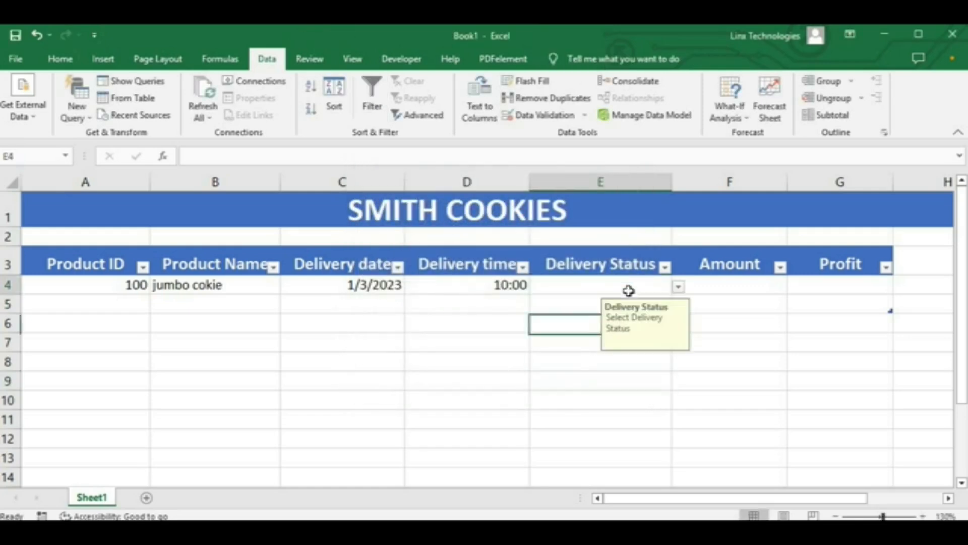
pyautogui.click(679, 287)
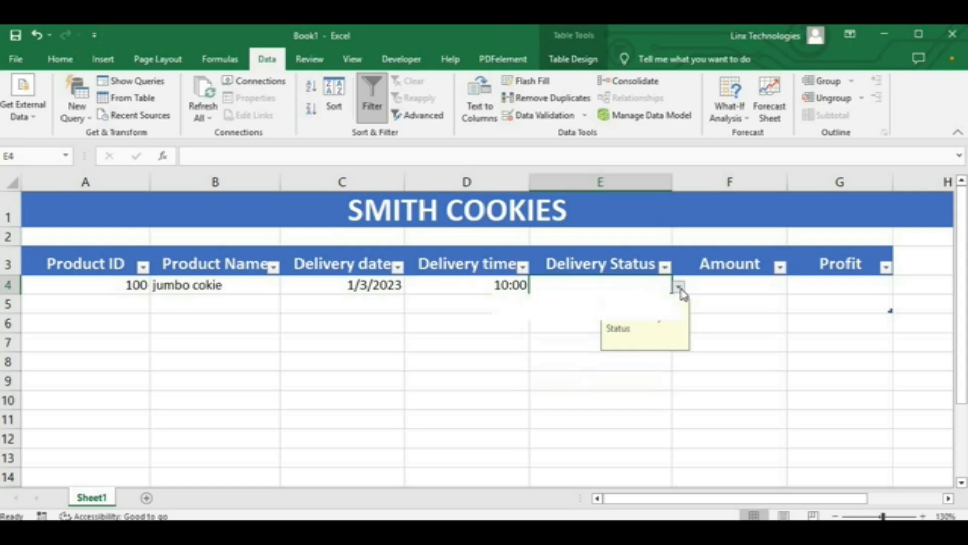
pyautogui.click(583, 301)
pyautogui.click(579, 347)
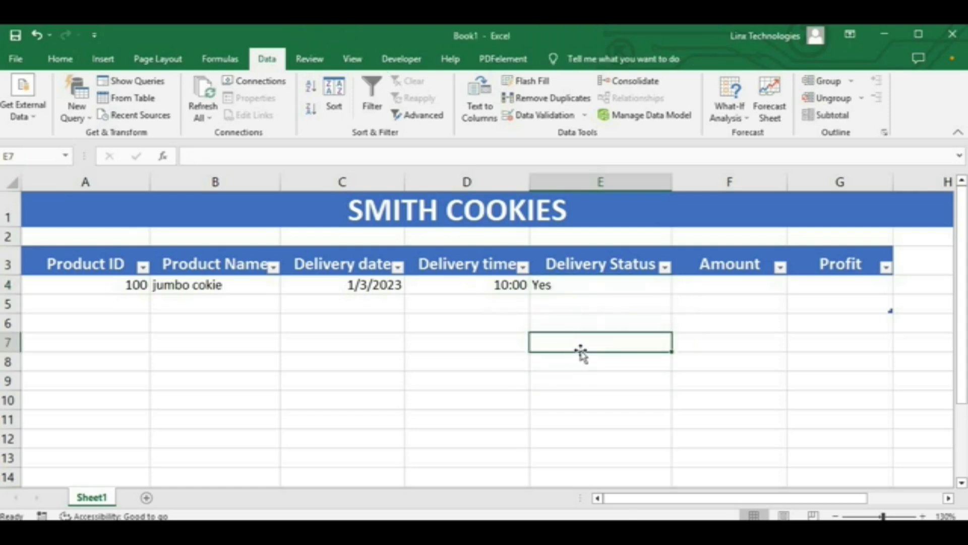
# Step: Start a data validation rule for the Amount cells F4:F5 that allows only Decimal values
pyautogui.click(703, 285)
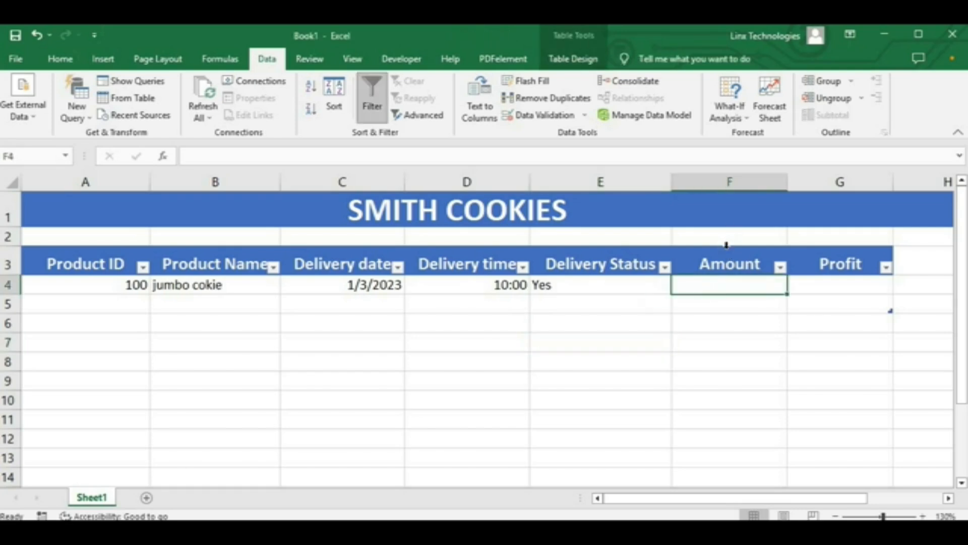
pyautogui.hotkey('shift', 'Down')
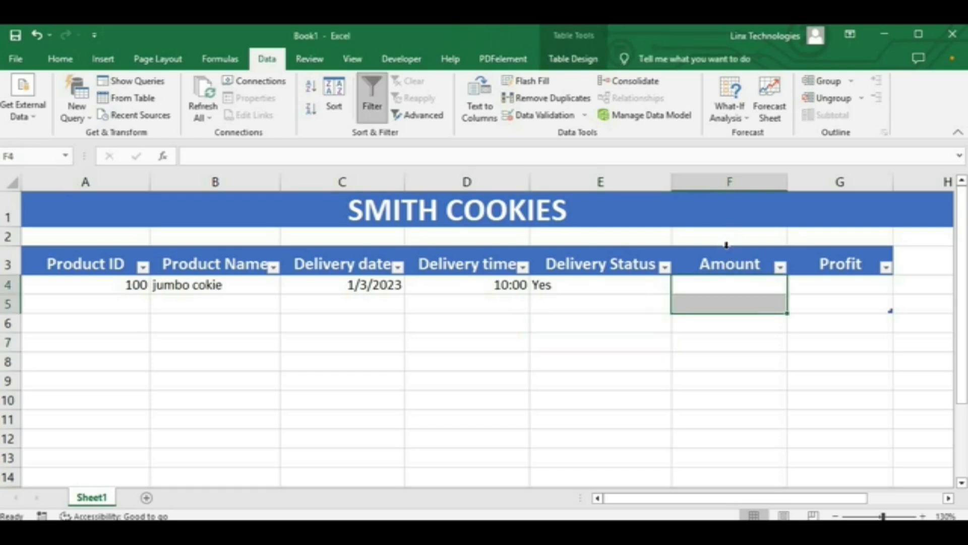
pyautogui.click(551, 122)
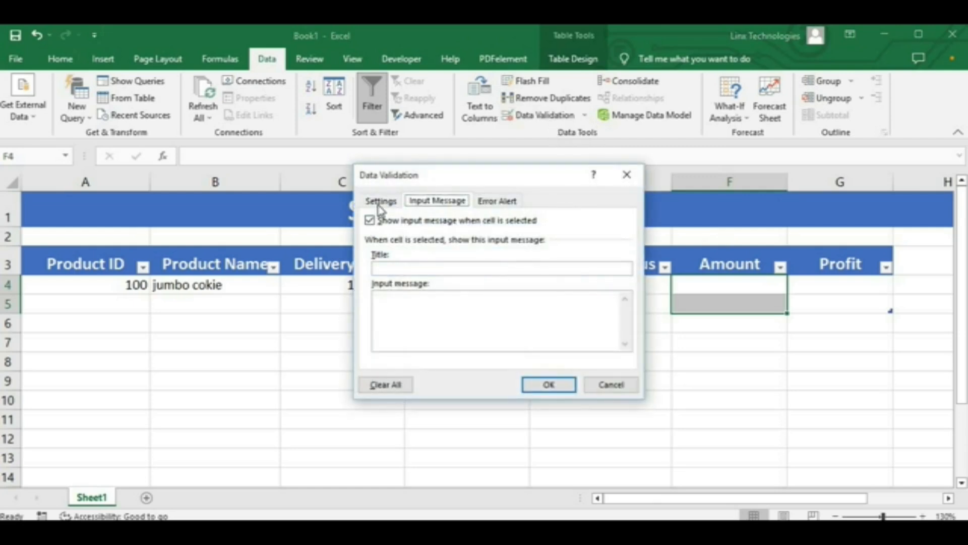
pyautogui.click(380, 202)
pyautogui.click(479, 249)
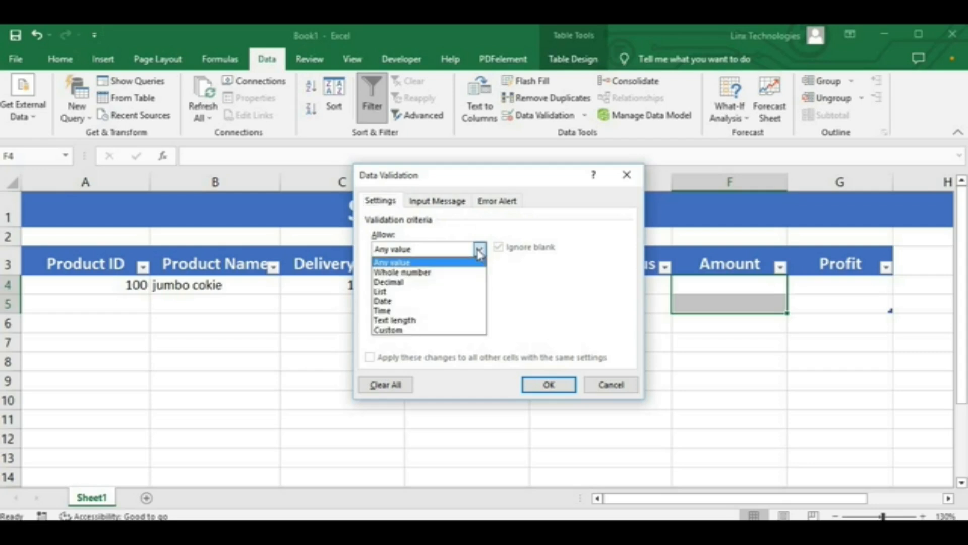
pyautogui.click(410, 282)
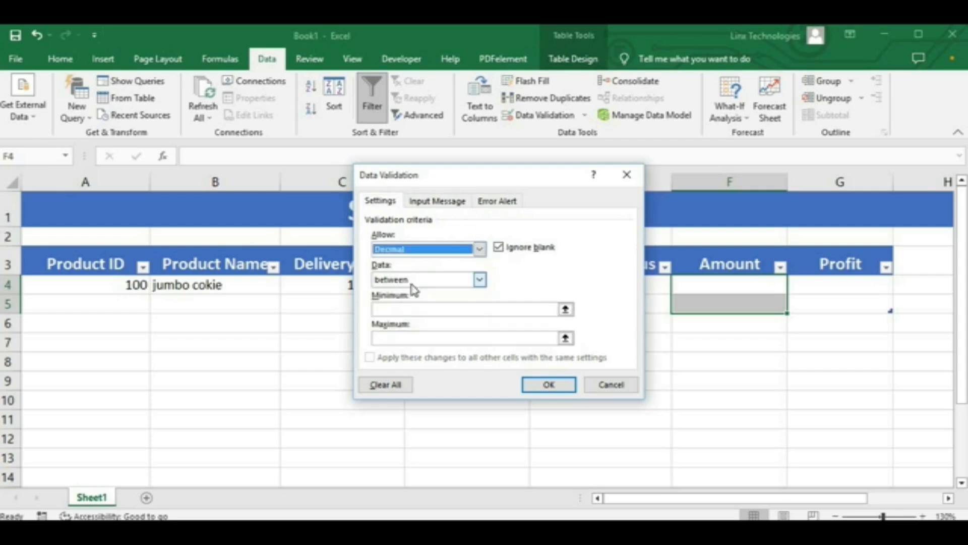
# Step: Limit the allowed Amount values to between 2.00 and 10.00
pyautogui.click(408, 309)
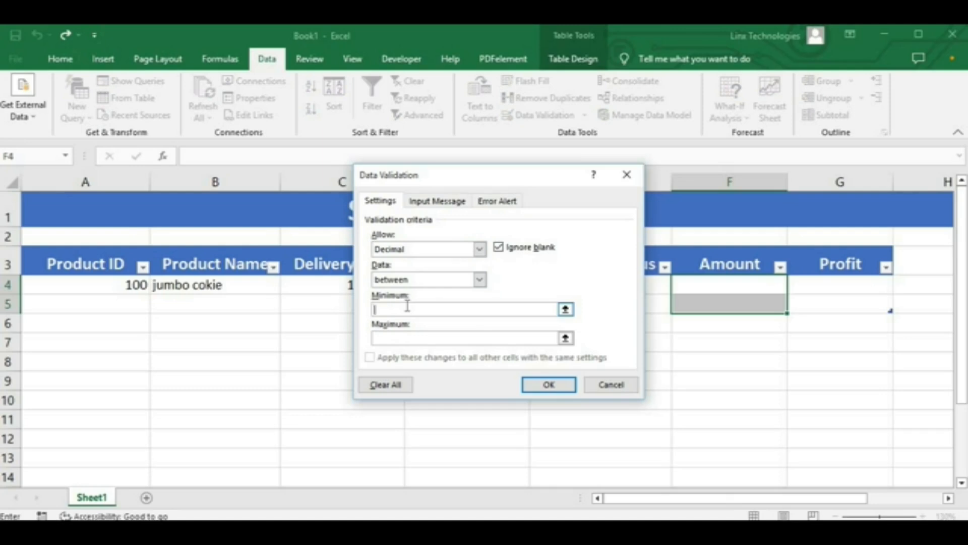
pyautogui.write('2.00')
pyautogui.click(411, 337)
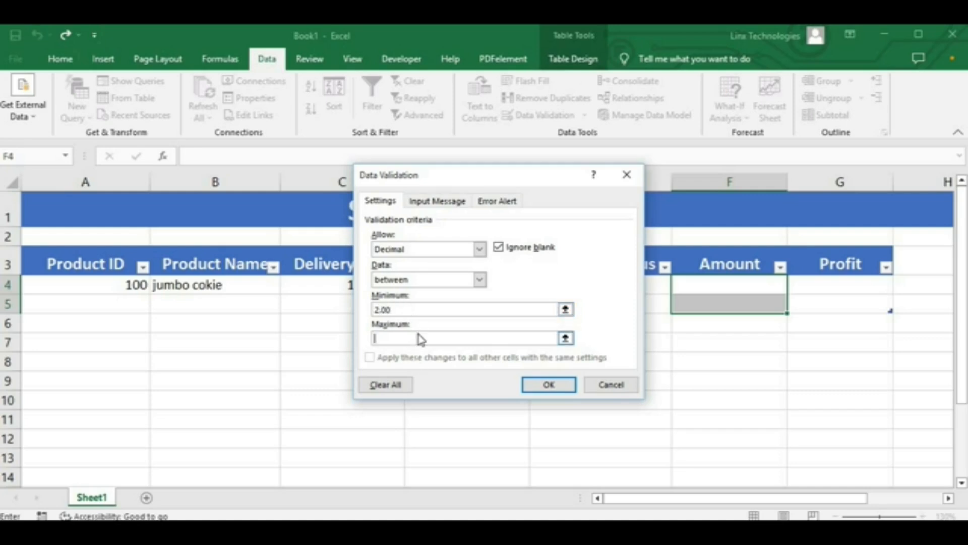
pyautogui.write('10.00')
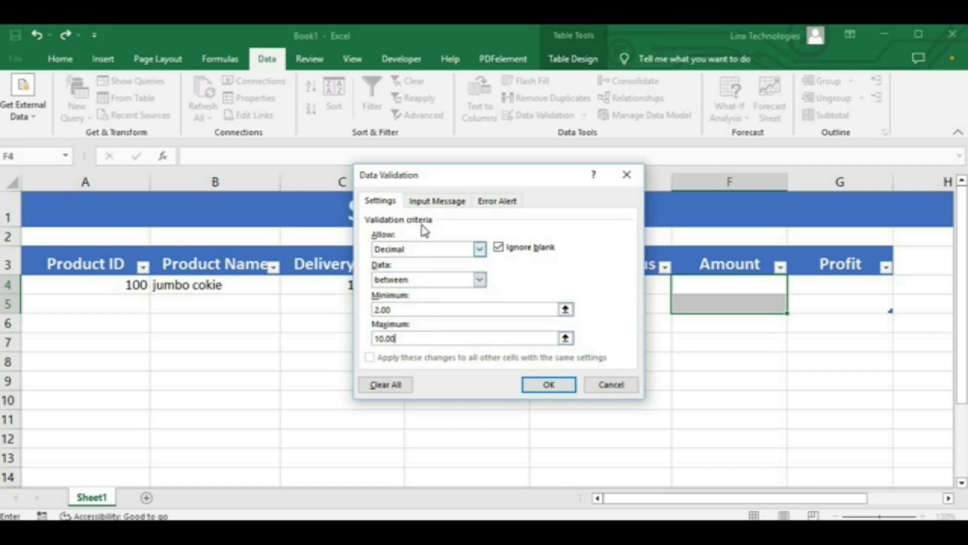
# Step: Give the Amount validation an input message titled "Amount" with the text "Enter the price of the product."
pyautogui.click(434, 201)
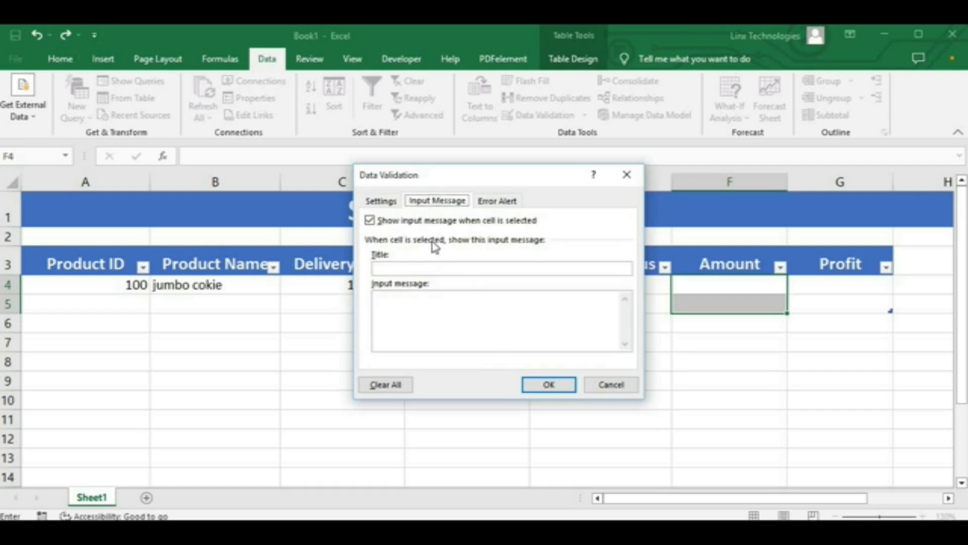
pyautogui.click(415, 267)
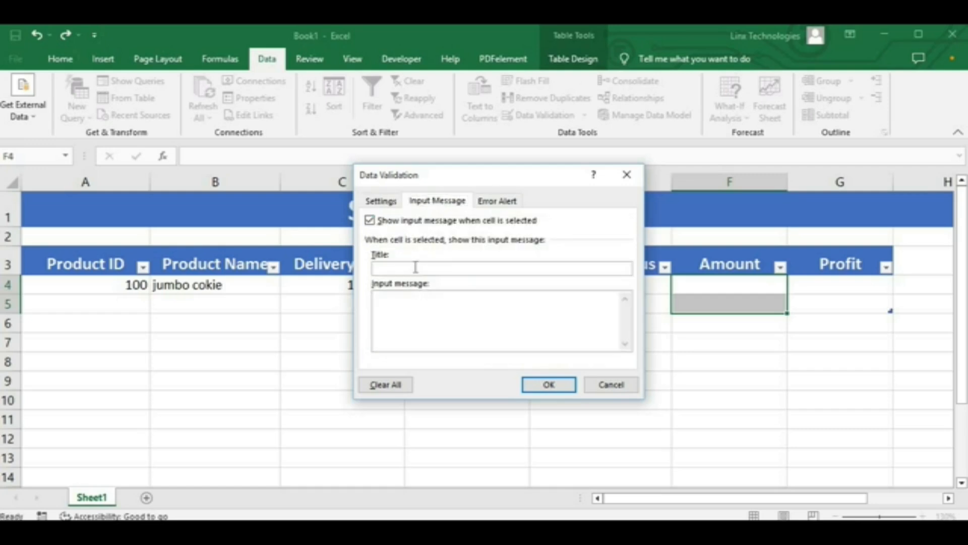
pyautogui.write('Amount')
pyautogui.click(426, 299)
pyautogui.write('Enteice')
pyautogui.press('BackSpace')
pyautogui.press('BackSpace')
pyautogui.press('BackSpace')
pyautogui.press('BackSpace')
pyautogui.press('BackSpace')
pyautogui.write('ter the ')
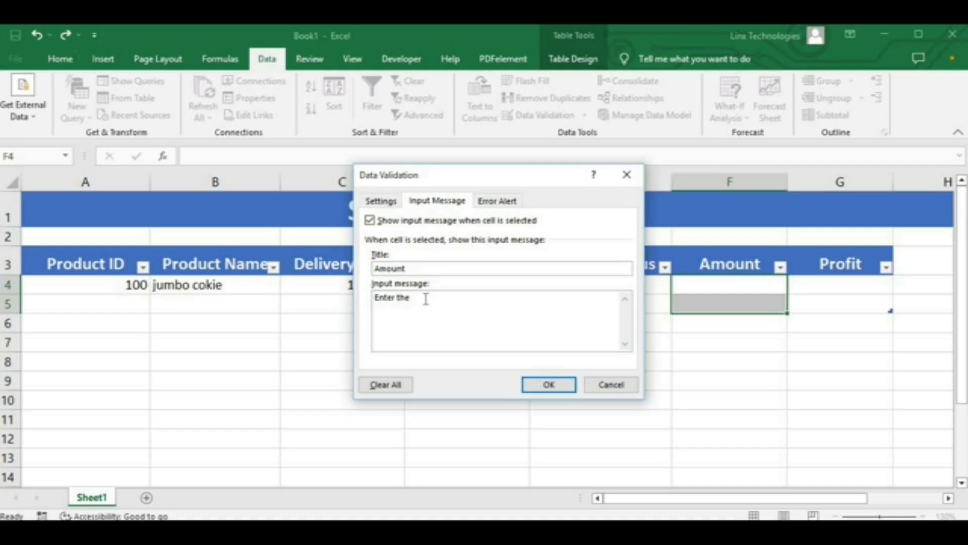
pyautogui.write('price of the product.')
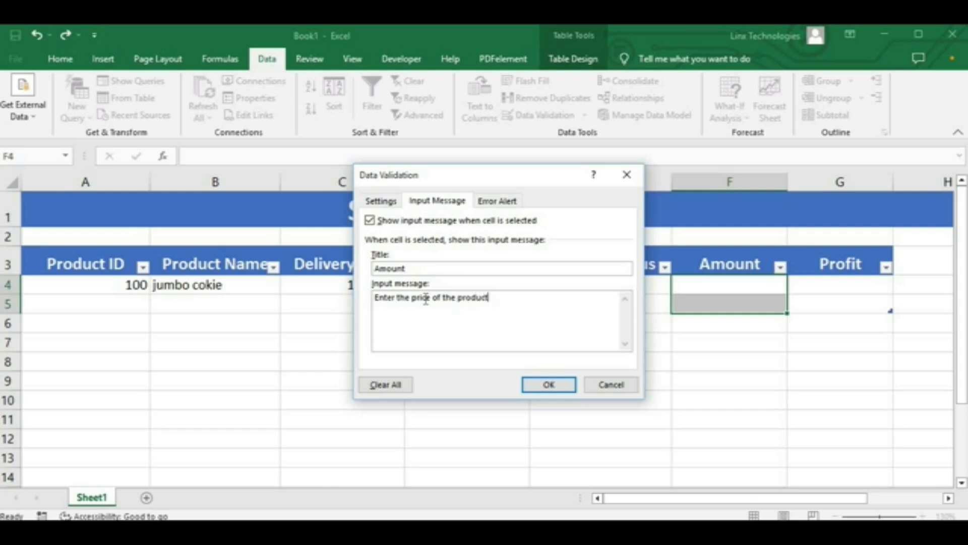
# Step: Add a Stop error alert titled "Invalid data" with the message "enter price between (2.00 - 10.00)" and apply the Amount rule
pyautogui.click(497, 201)
pyautogui.click(516, 269)
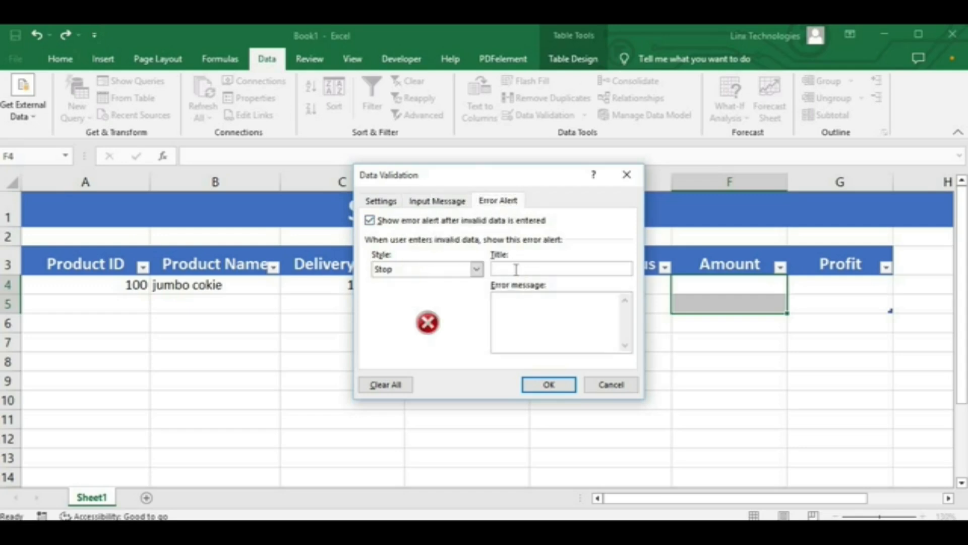
pyautogui.write('In')
pyautogui.write('va')
pyautogui.write('li')
pyautogui.write('d')
pyautogui.write(' data')
pyautogui.write('enter ')
pyautogui.write('pric')
pyautogui.write('e ')
pyautogui.write('betw')
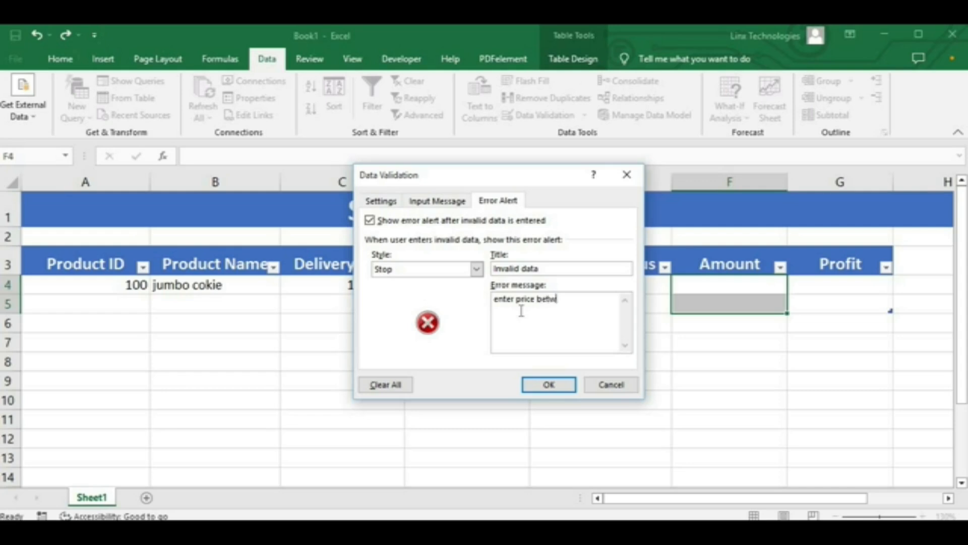
pyautogui.write('een (2.00 - 10.00)')
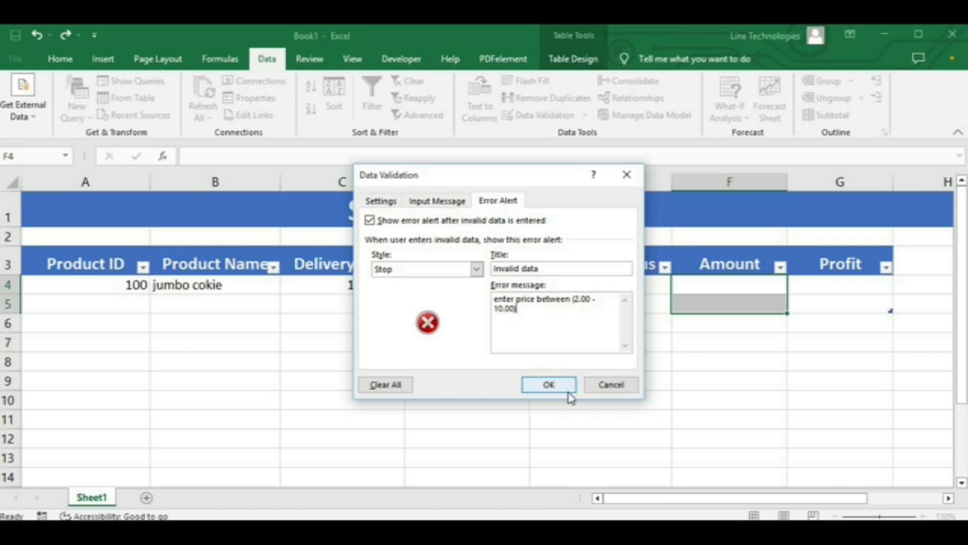
pyautogui.click(549, 384)
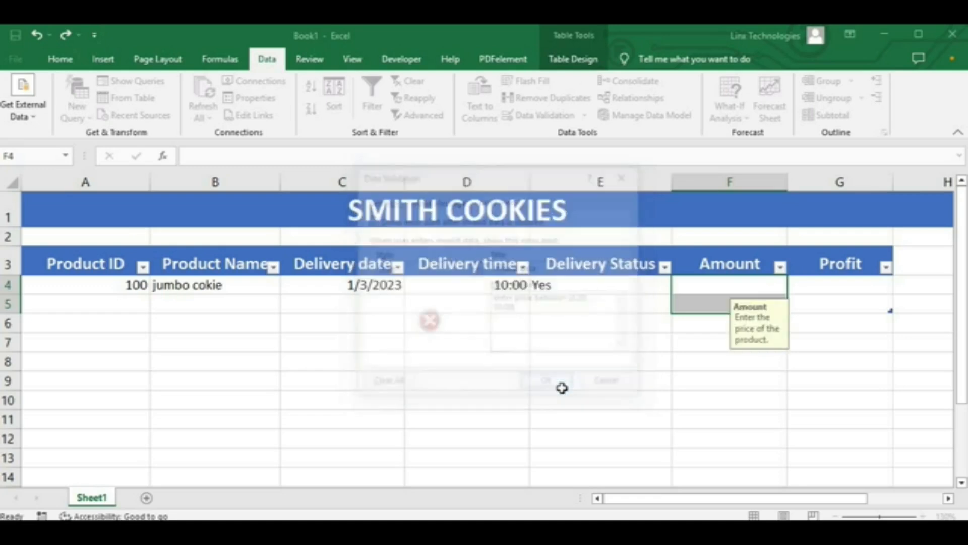
# Step: Try entering an out-of-range amount of 11.9 in cell F4 to test the validation rule
pyautogui.click(707, 400)
pyautogui.click(723, 292)
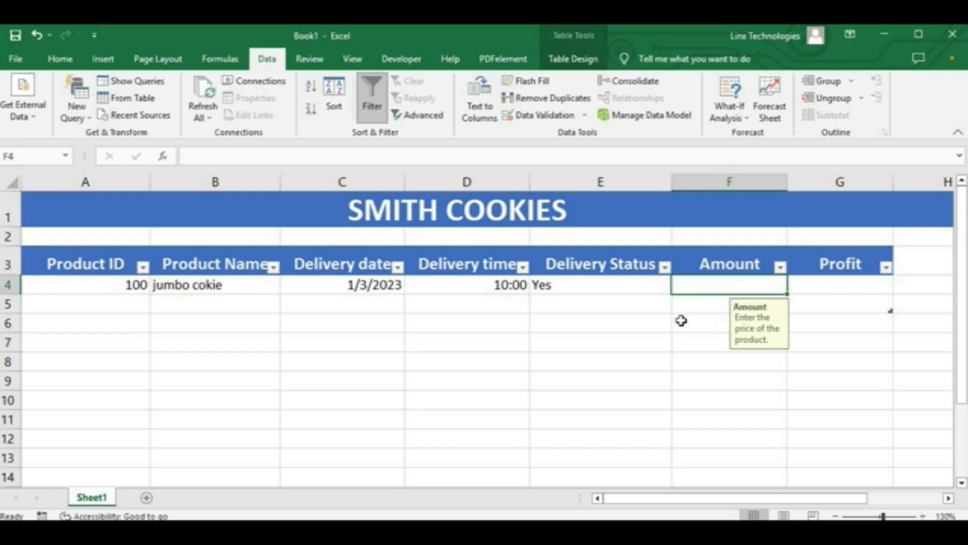
pyautogui.write('1')
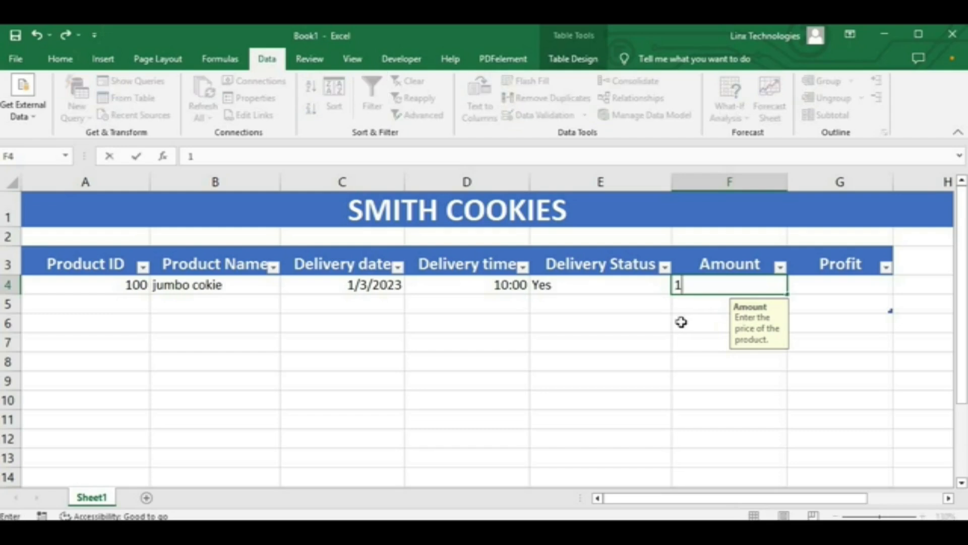
pyautogui.write('1.9')
pyautogui.press('Return')
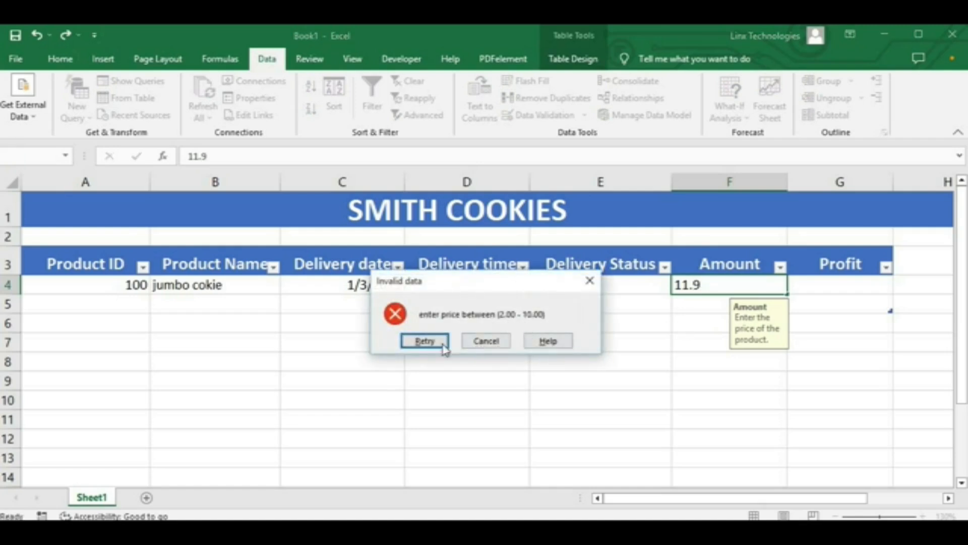
# Step: Retry the amount entry in cell F4 with 2.55
pyautogui.click(426, 341)
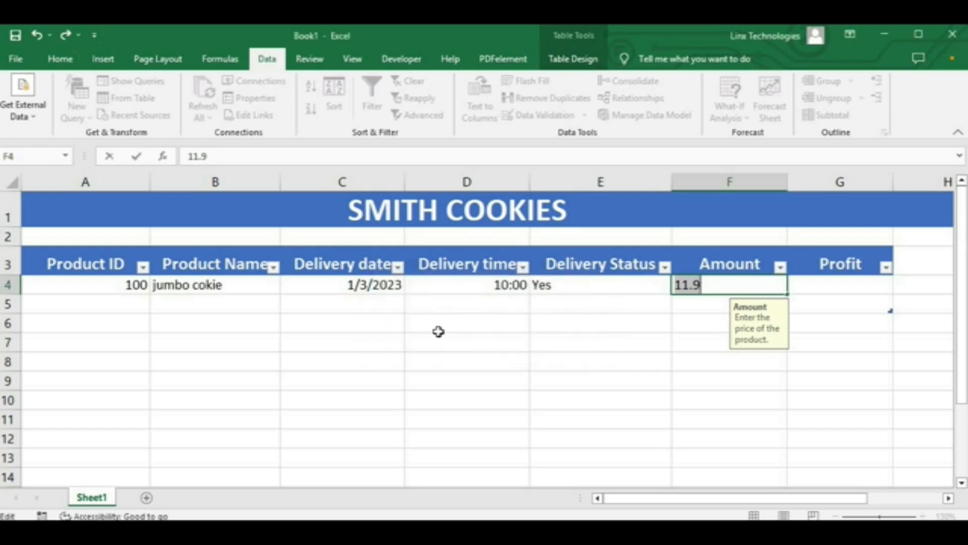
pyautogui.write('2.55')
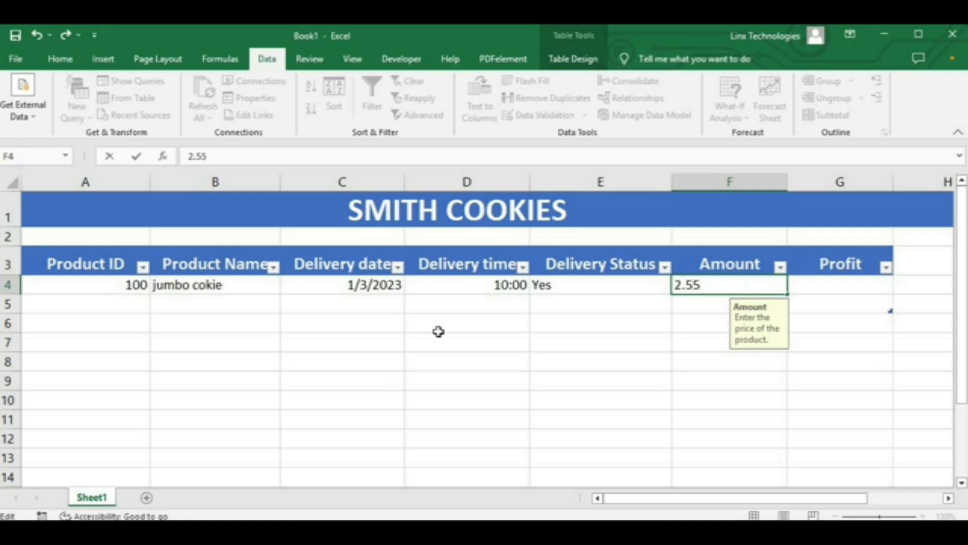
pyautogui.press('Return')
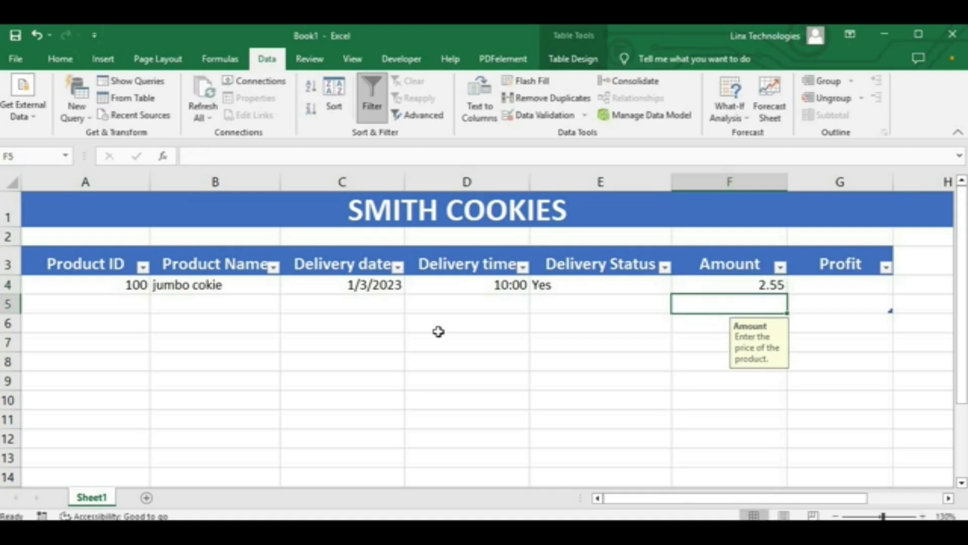
pyautogui.click(823, 287)
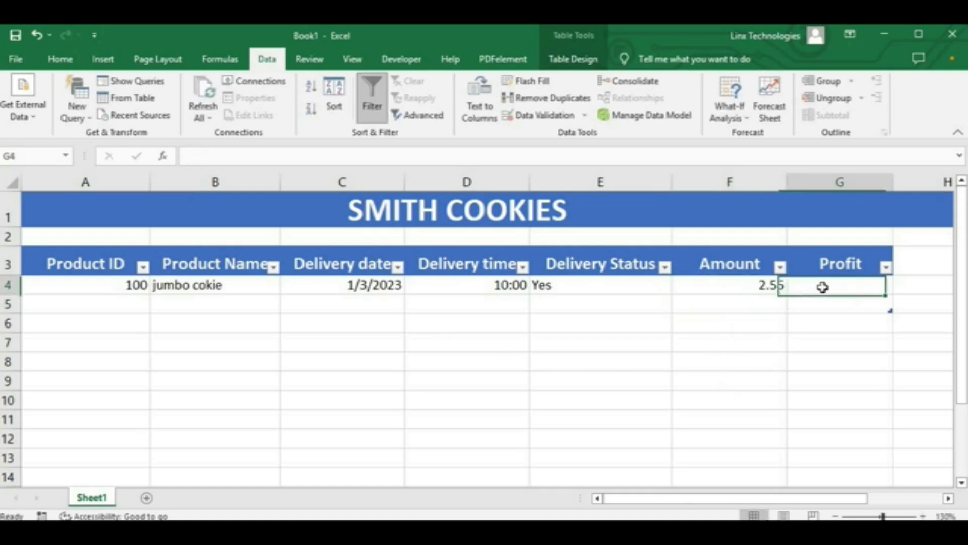
pyautogui.click(832, 237)
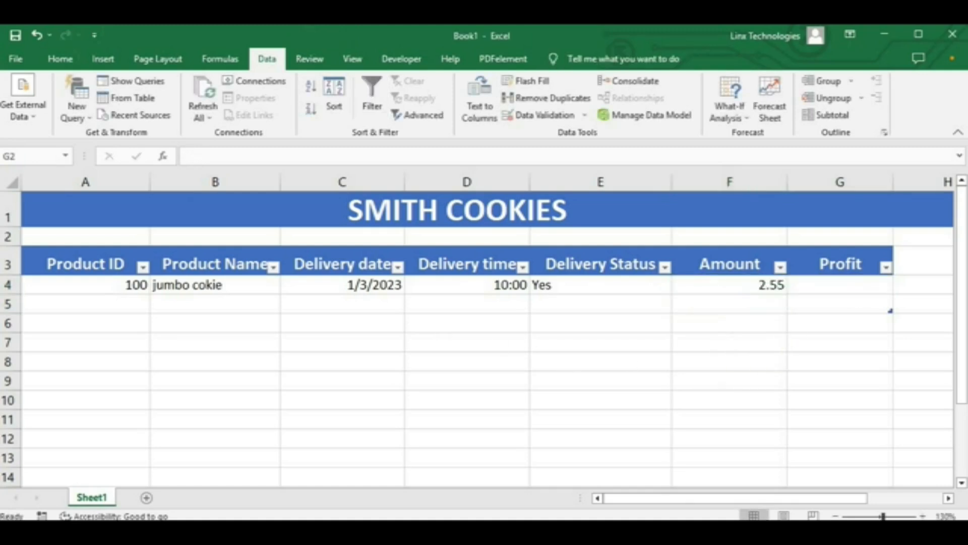
pyautogui.click(826, 285)
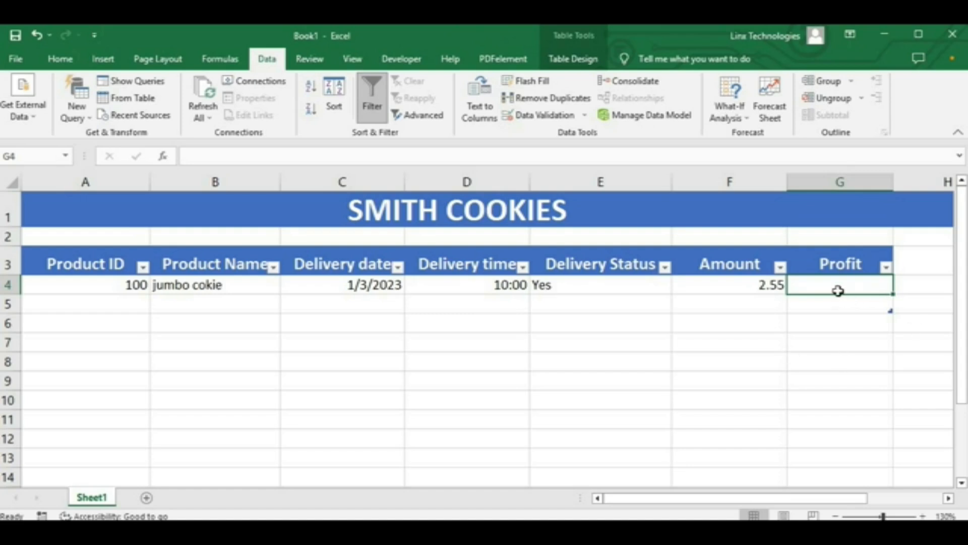
pyautogui.click(839, 358)
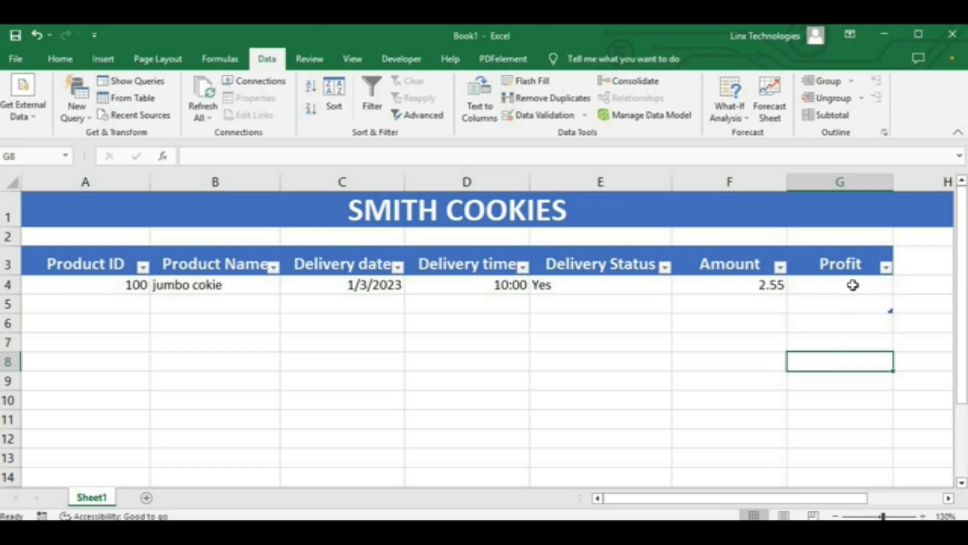
pyautogui.click(852, 285)
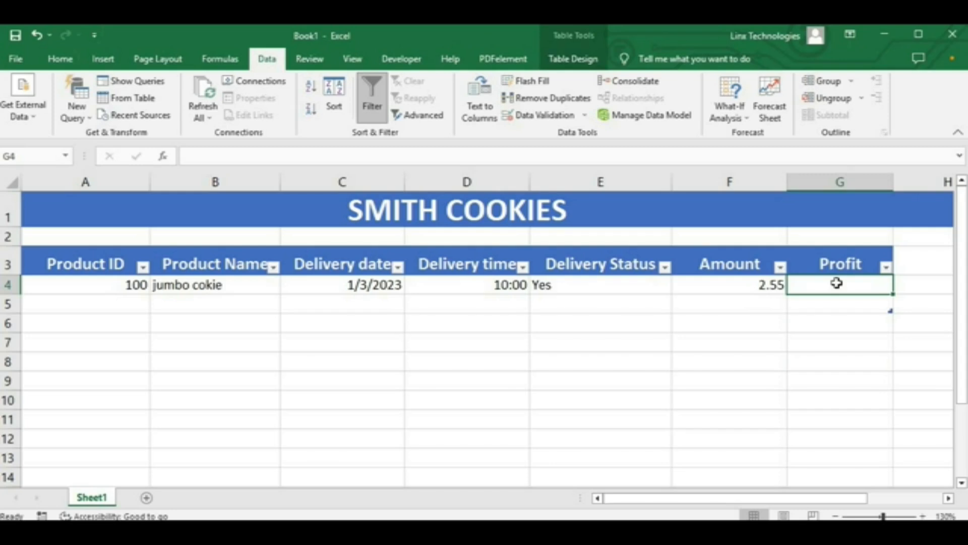
pyautogui.click(442, 155)
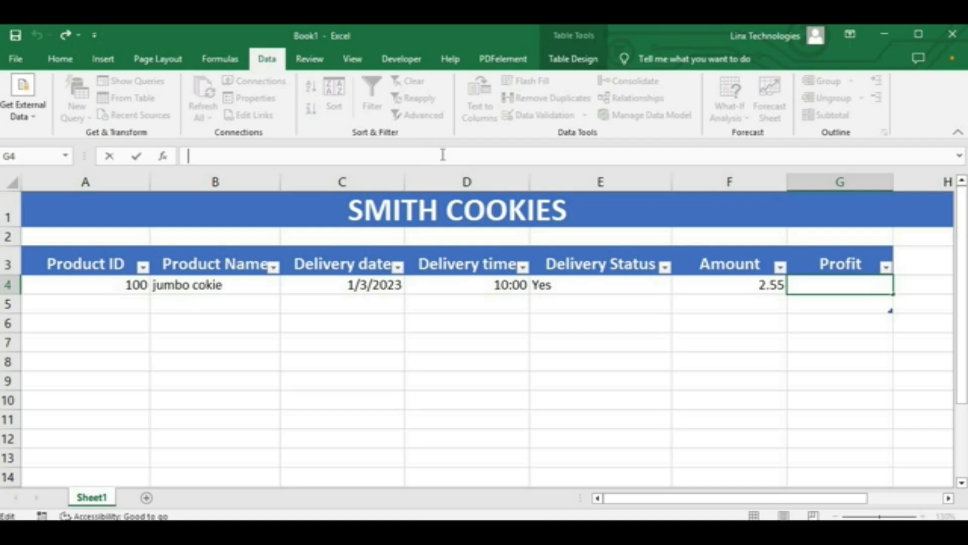
pyautogui.write('=10')
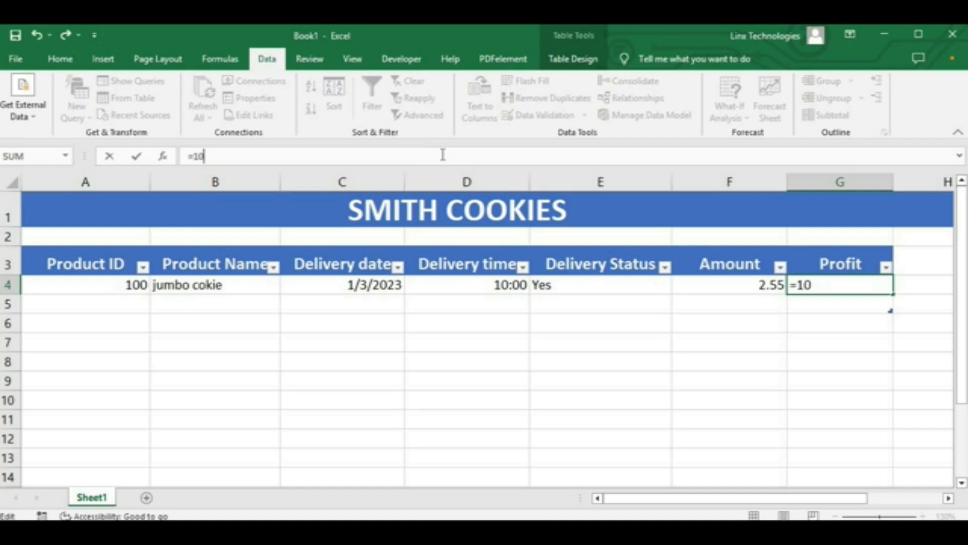
pyautogui.write('%$')
pyautogui.press('BackSpace')
pyautogui.write('*')
pyautogui.click(712, 284)
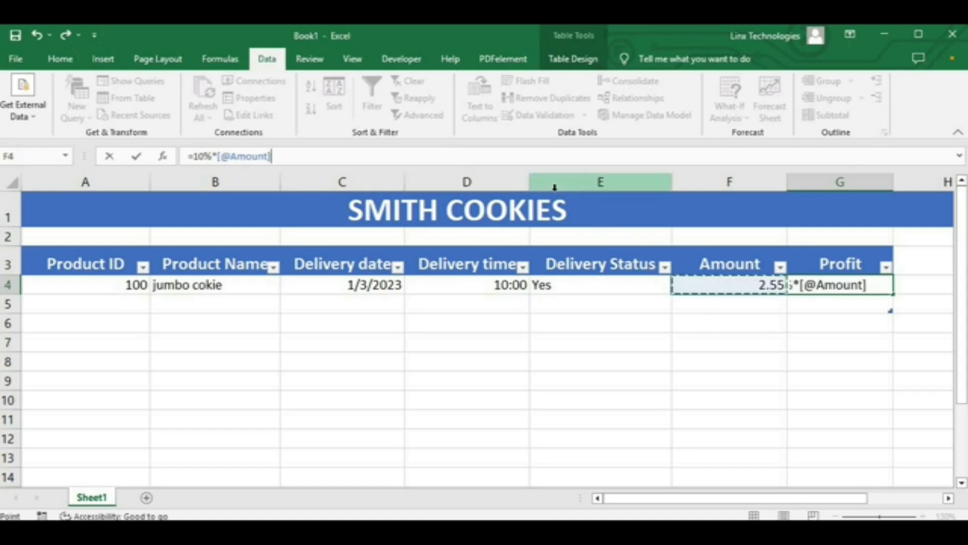
pyautogui.press('Return')
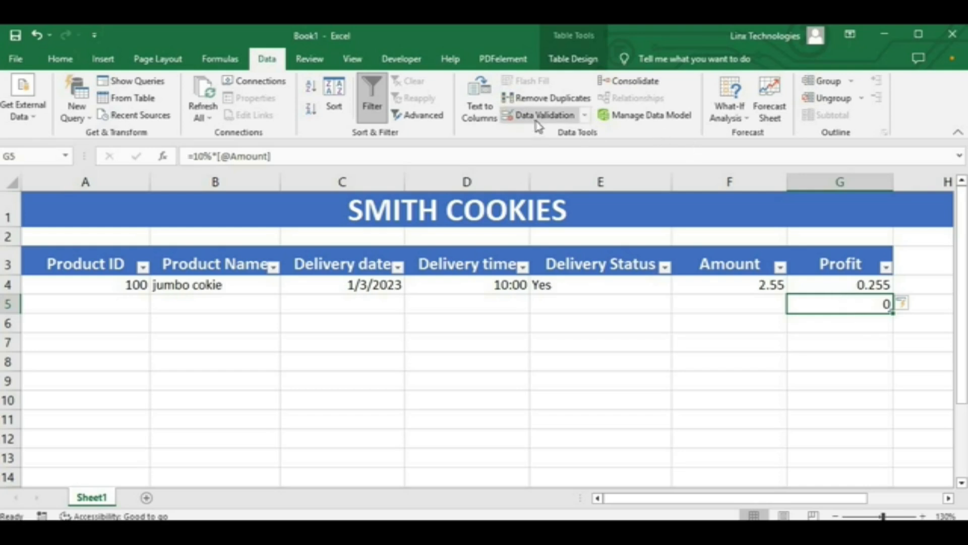
# Step: Give the Profit cell G5 an input message titled "Profit Amount" with the text "10% of amount" and check it on the sheet
pyautogui.click(585, 121)
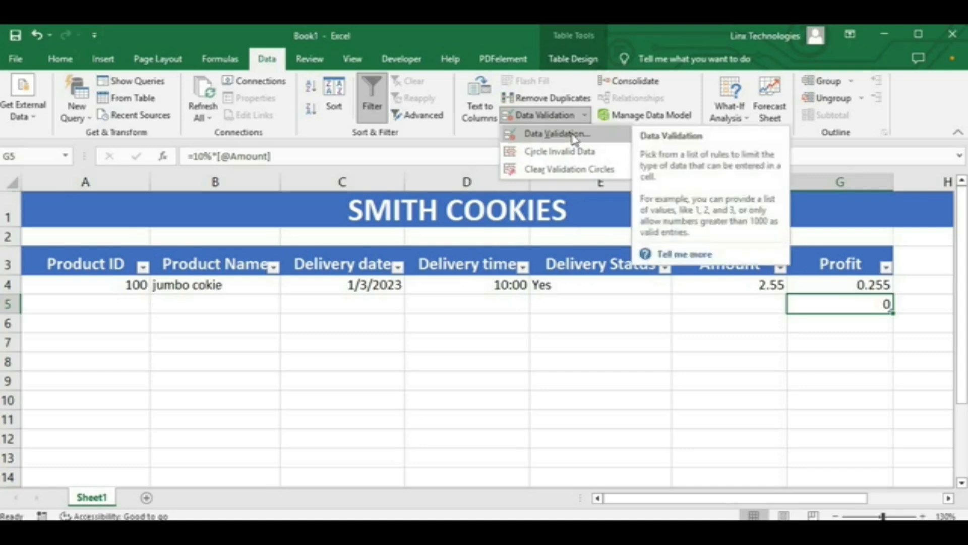
pyautogui.click(573, 135)
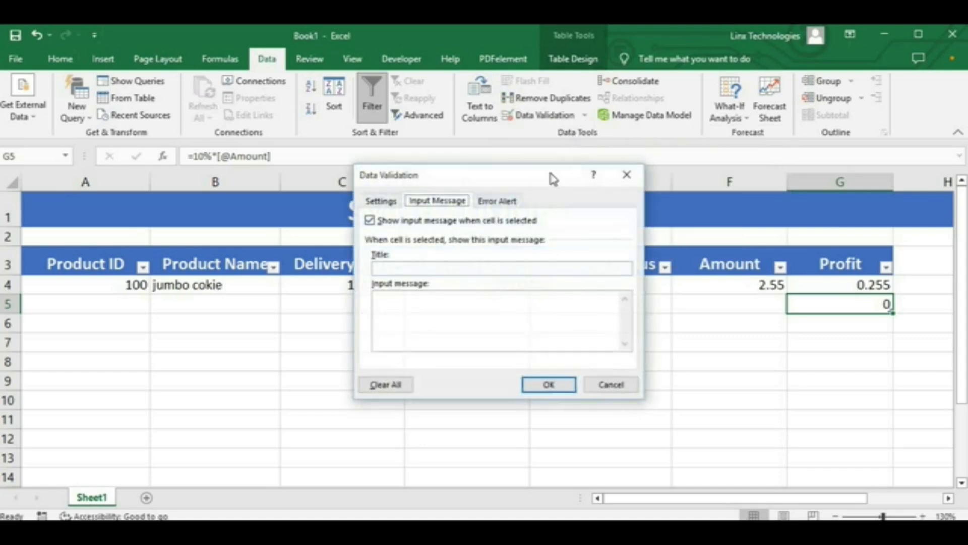
pyautogui.click(383, 204)
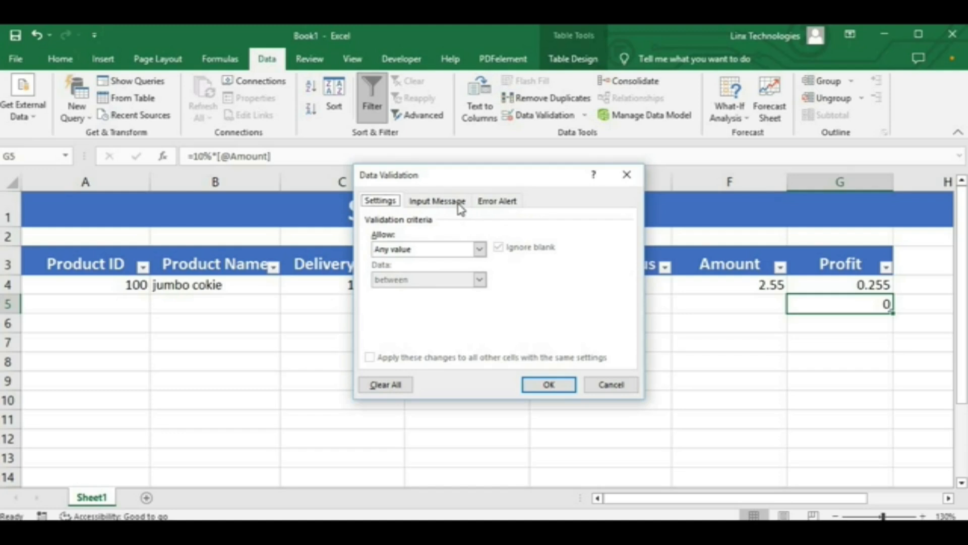
pyautogui.click(460, 204)
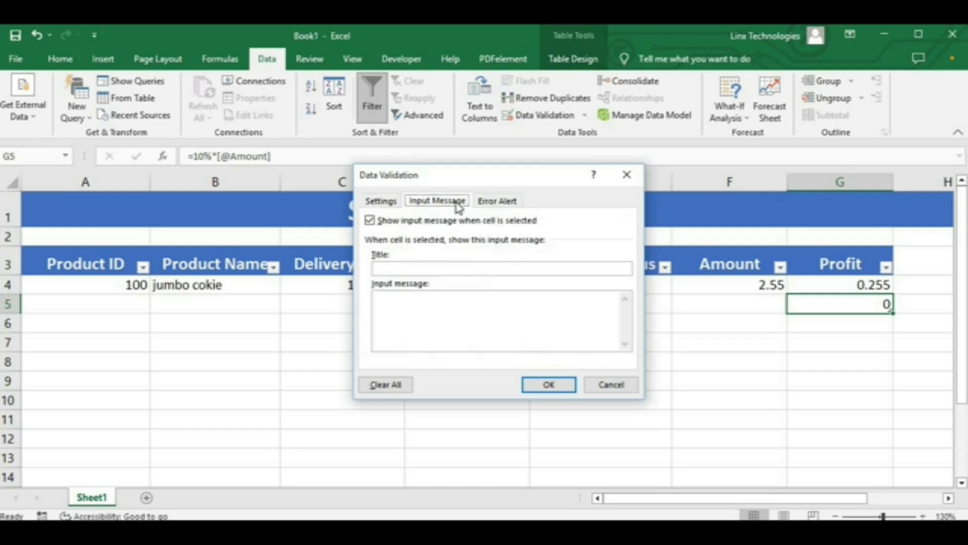
pyautogui.click(419, 270)
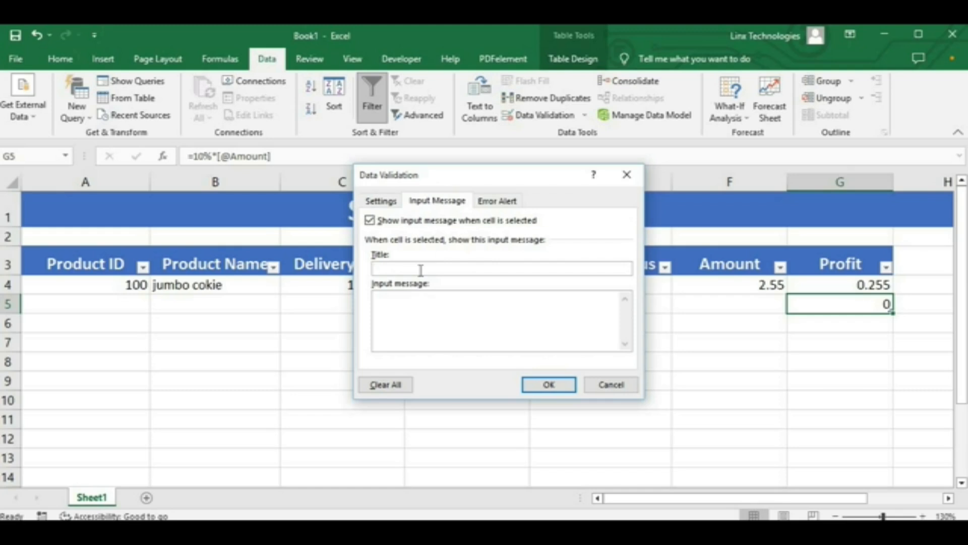
pyautogui.write('Profit Amount')
pyautogui.click(419, 304)
pyautogui.write('10% of amount')
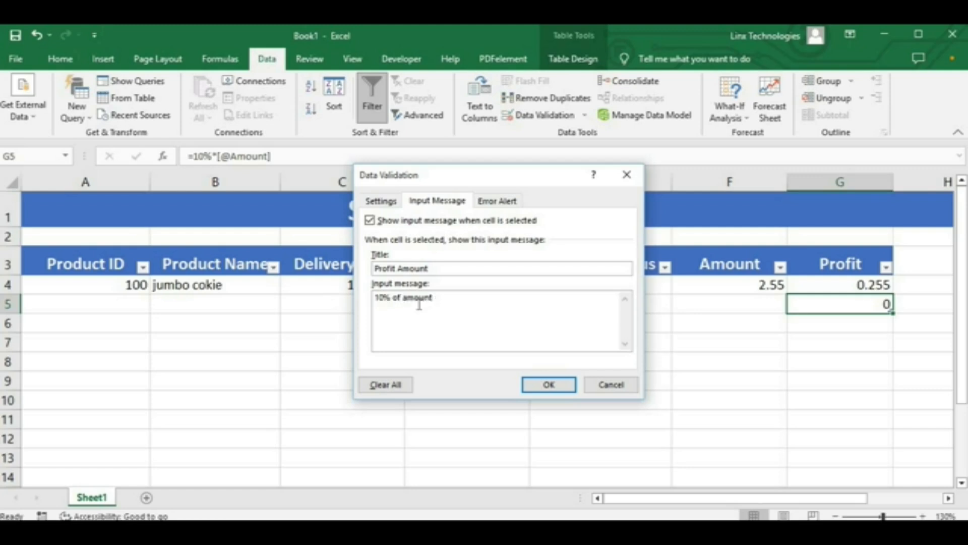
pyautogui.click(556, 386)
pyautogui.click(797, 346)
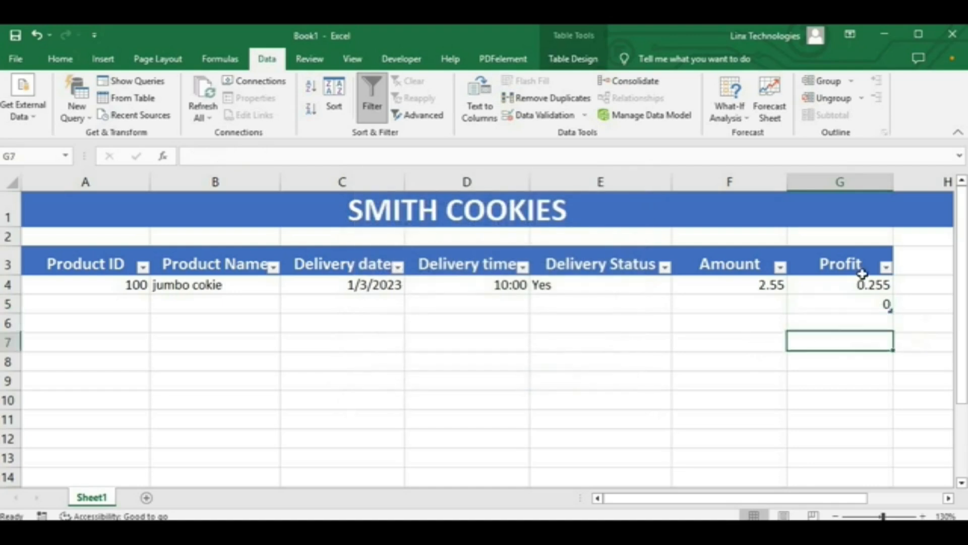
pyautogui.click(841, 285)
pyautogui.click(851, 307)
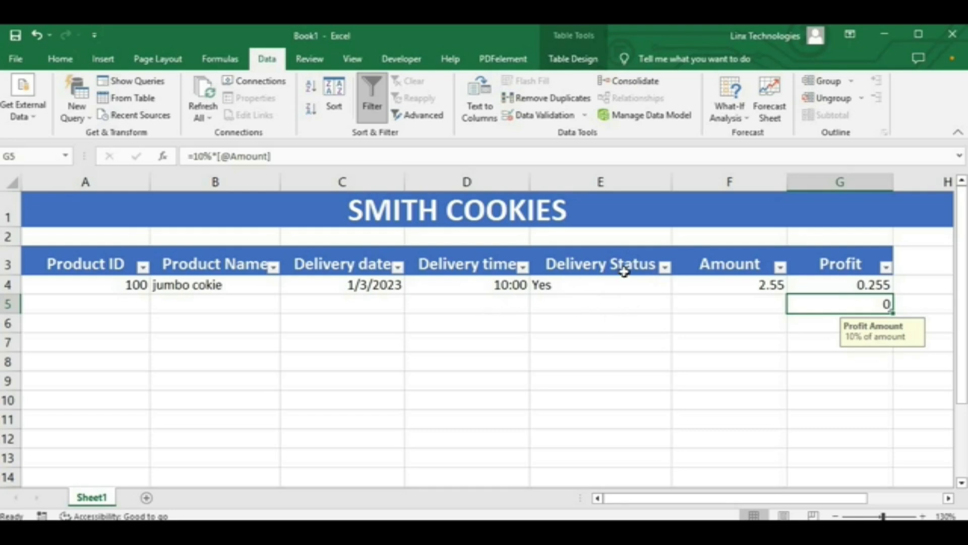
# Step: Change the delivery status in cell E4 to No using its in-cell list
pyautogui.click(651, 284)
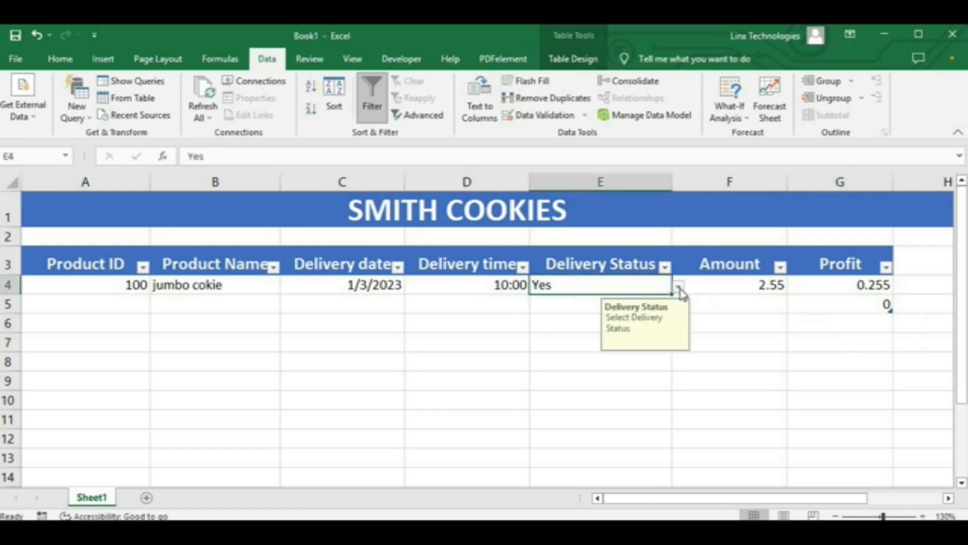
pyautogui.click(680, 287)
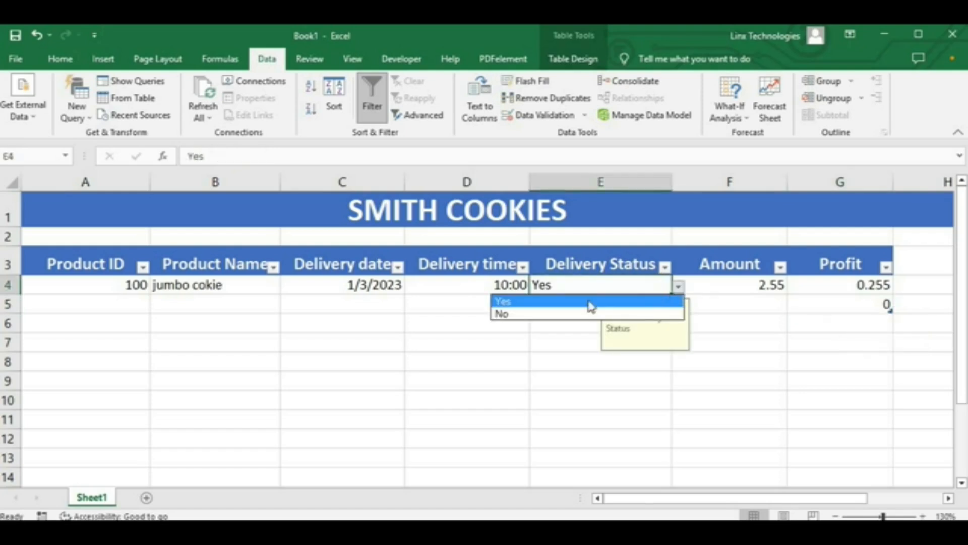
pyautogui.click(678, 286)
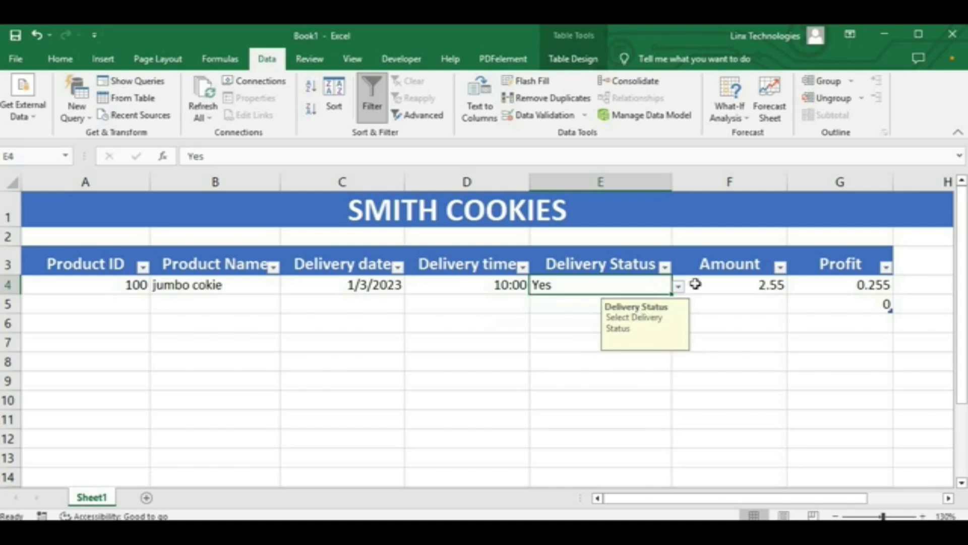
pyautogui.click(678, 287)
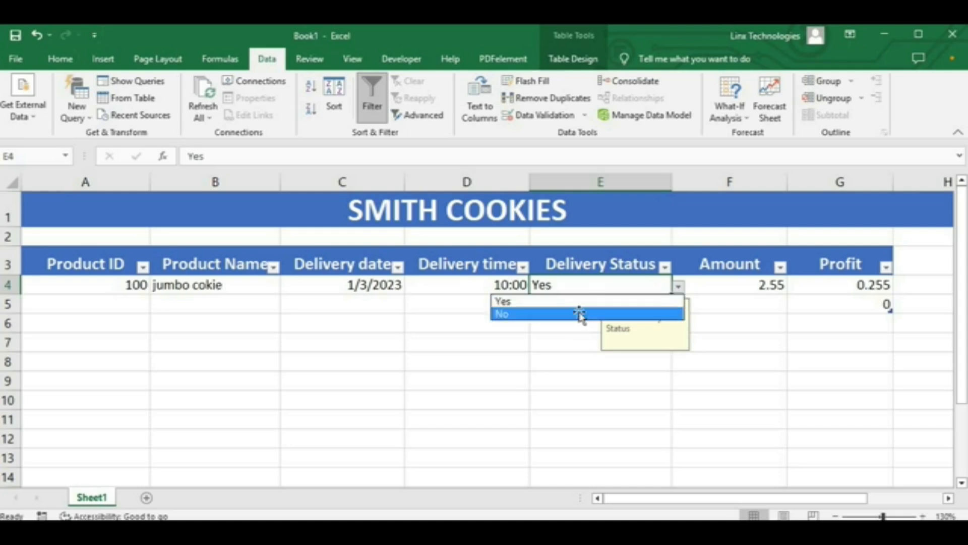
pyautogui.click(590, 314)
pyautogui.click(579, 362)
pyautogui.click(605, 304)
pyautogui.click(676, 287)
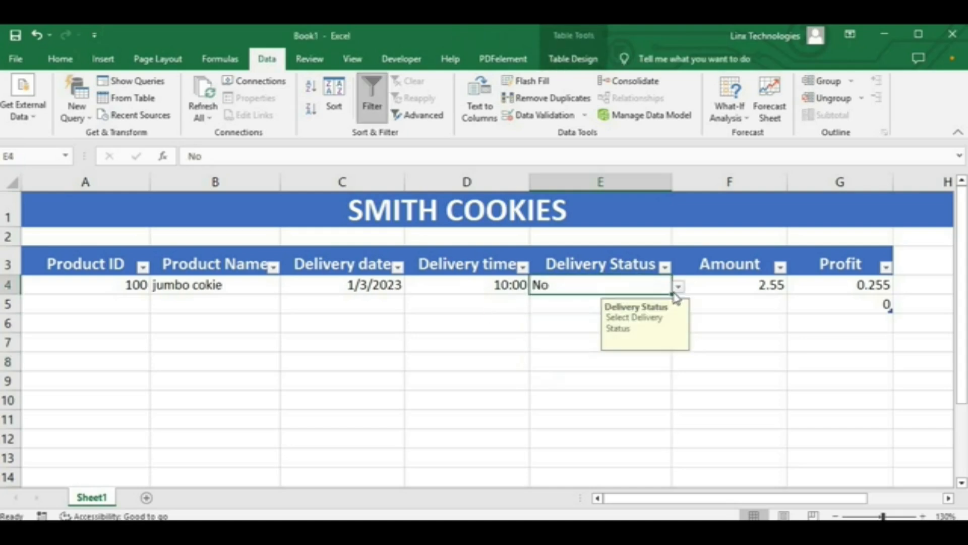
pyautogui.click(678, 286)
pyautogui.click(586, 315)
# Step: Switch the delivery status in cell E4 back to Yes from its list and leave the cell
pyautogui.click(679, 287)
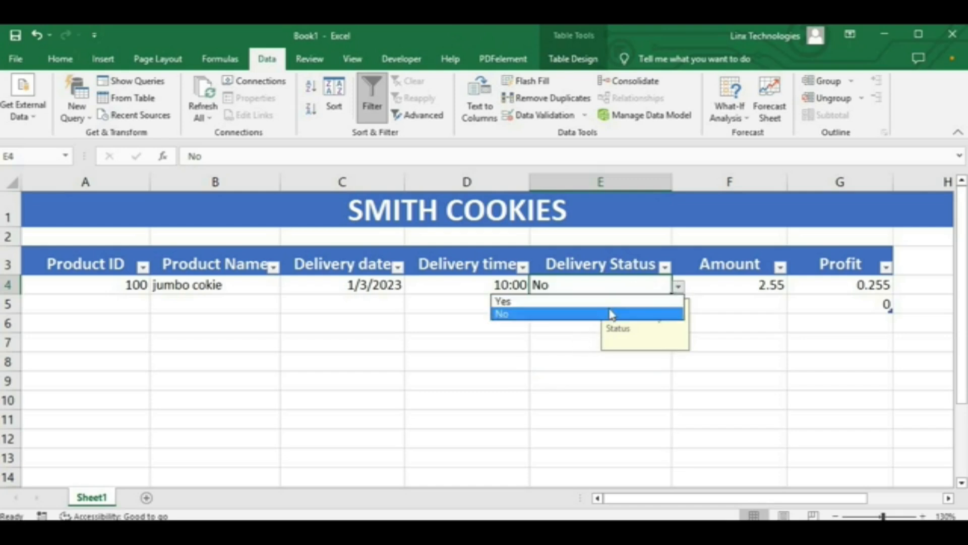
pyautogui.click(588, 304)
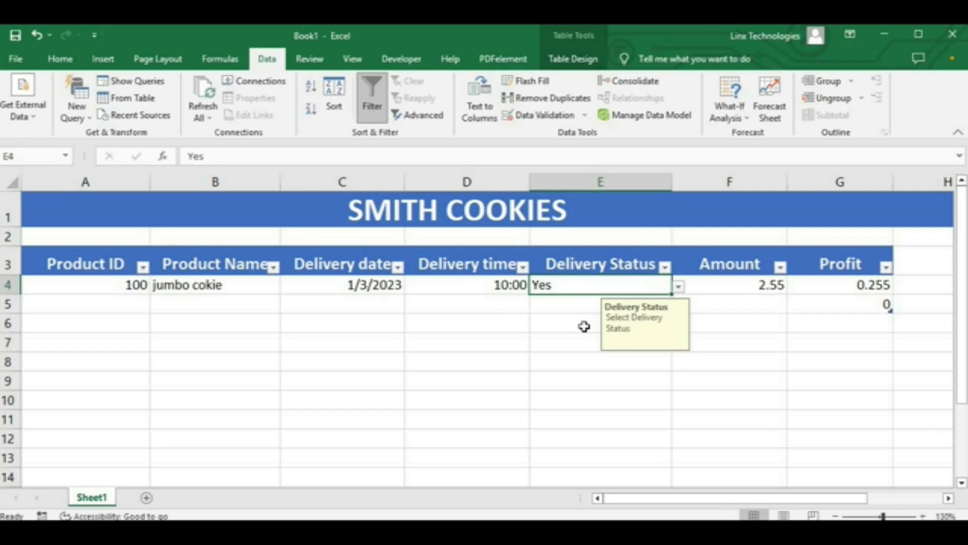
pyautogui.click(584, 325)
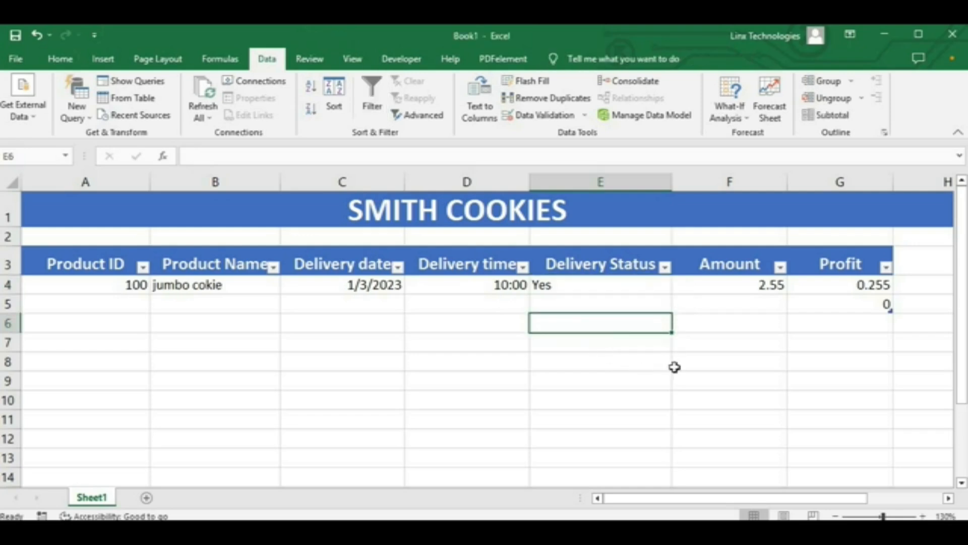